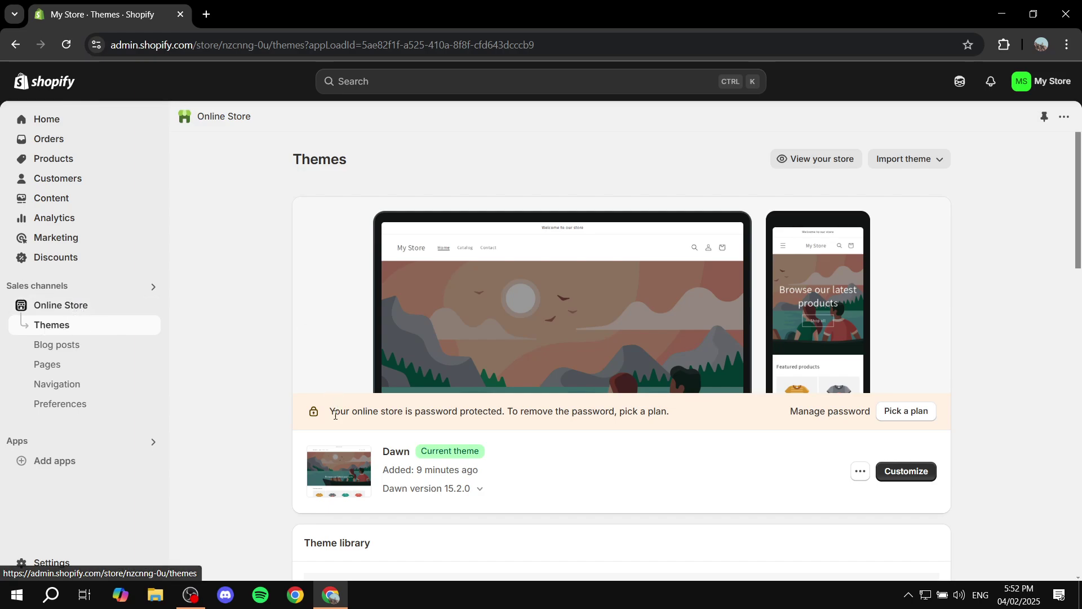
# Step: Visit the Theme Store, check the Empire theme's price and trial terms, and add Empire to the store as a trial
pyautogui.scroll(-10, 336, 442)
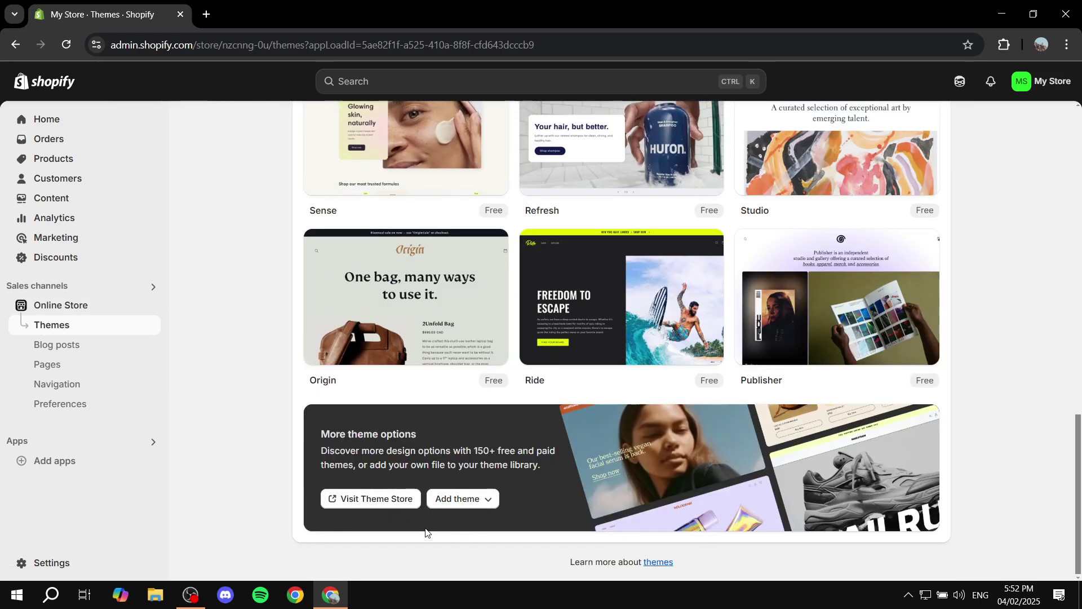
pyautogui.click(371, 499)
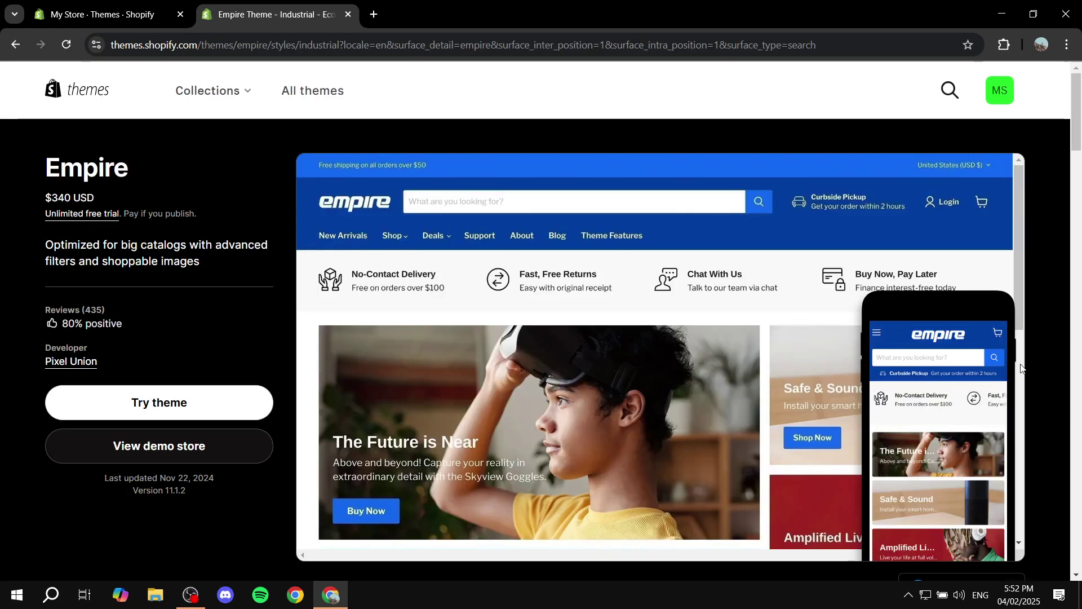
pyautogui.moveTo(48, 195); pyautogui.dragTo(173, 214)
pyautogui.click(116, 192)
pyautogui.click(153, 214)
pyautogui.click(207, 211)
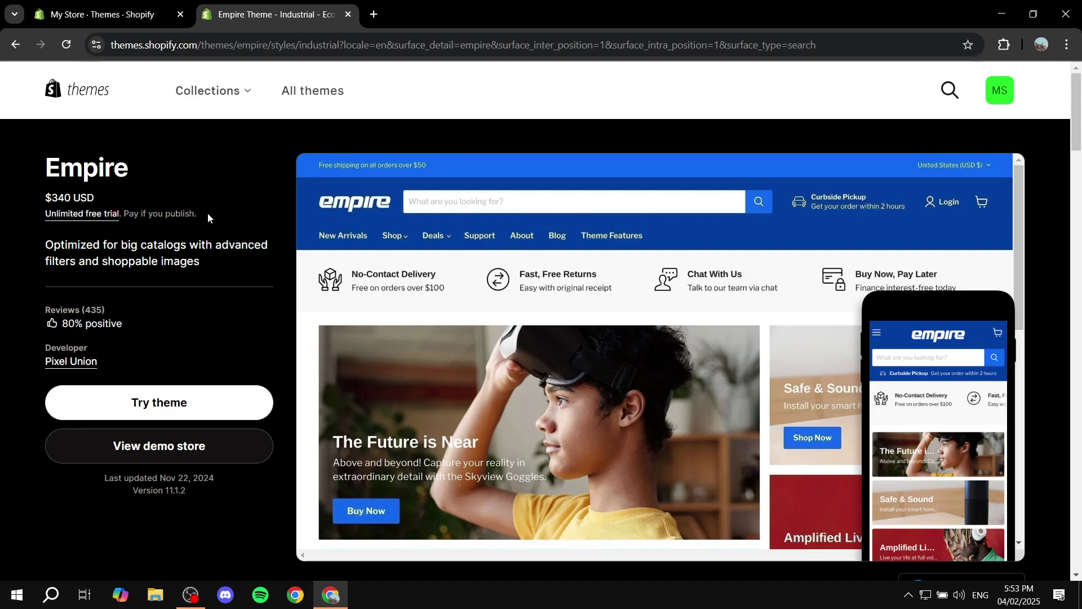
pyautogui.click(181, 409)
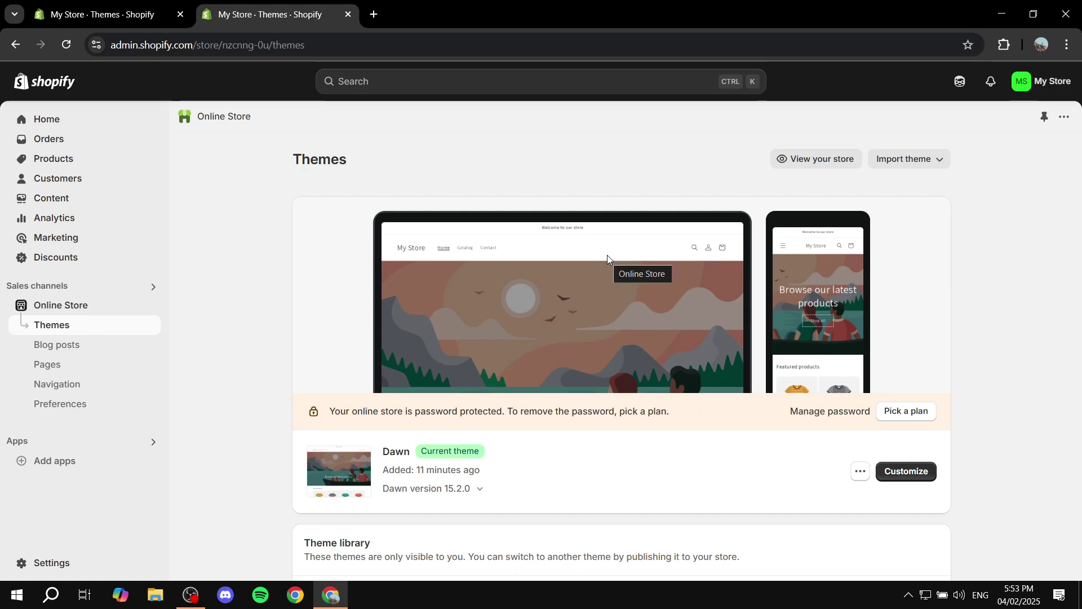
# Step: Locate the Empire trial in the theme library and open it for customization
pyautogui.scroll(-3, 838, 294)
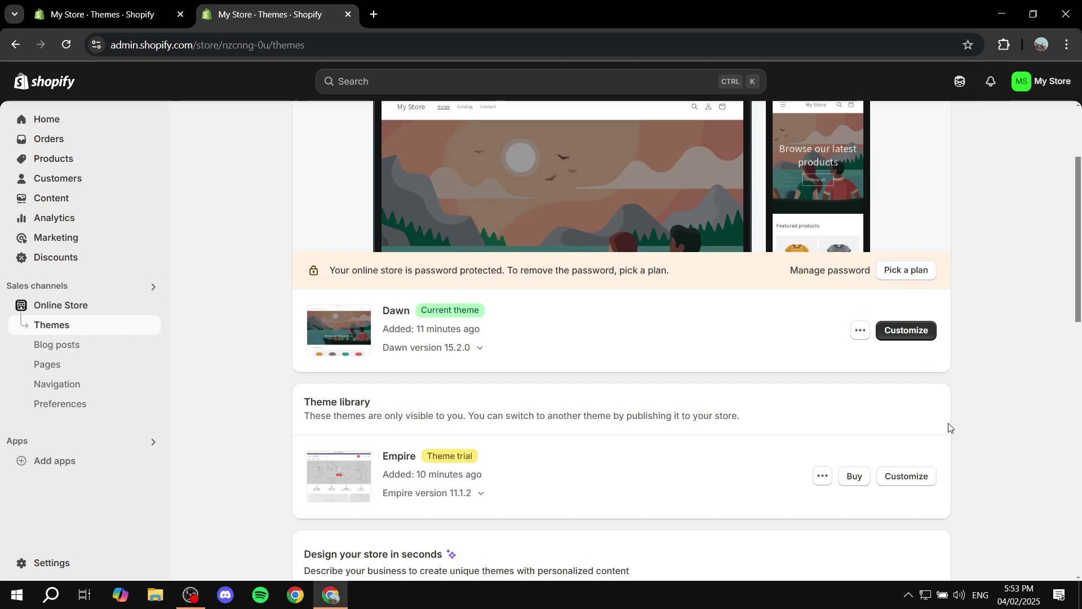
pyautogui.moveTo(419, 461); pyautogui.dragTo(378, 458)
pyautogui.click(506, 459)
pyautogui.moveTo(300, 402); pyautogui.dragTo(396, 406)
pyautogui.click(411, 410)
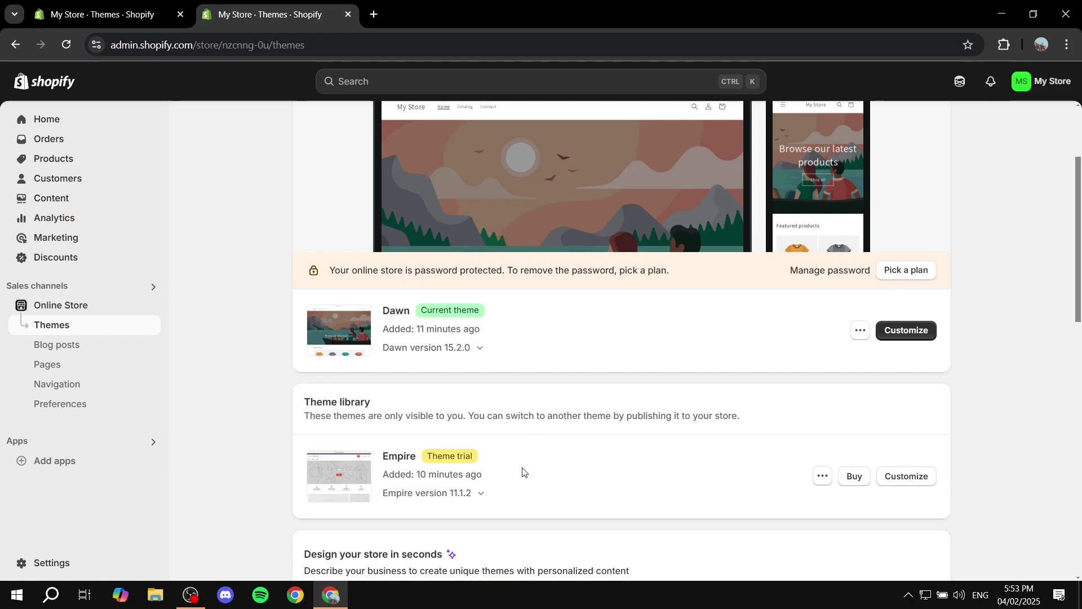
pyautogui.click(913, 480)
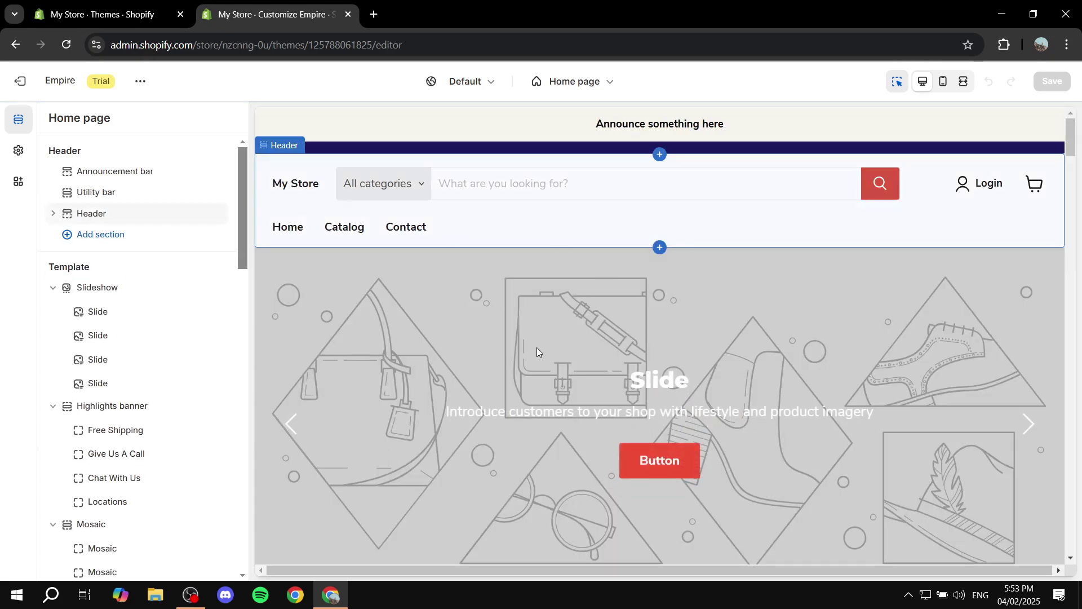
# Step: Examine the Empire home page preview from the header slideshow down to the blog posts
pyautogui.scroll(-15, 538, 350)
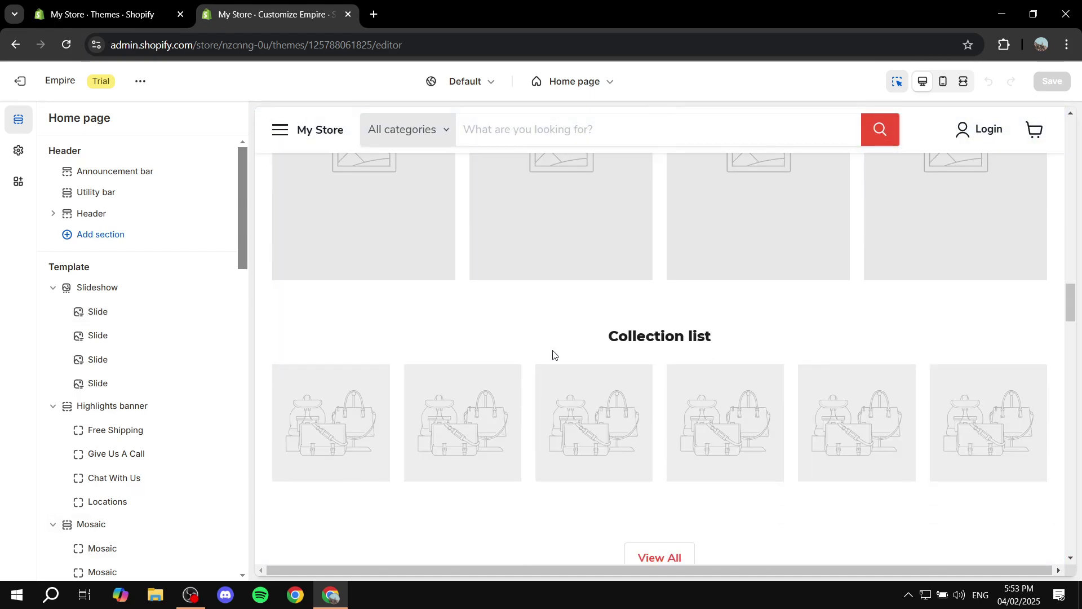
pyautogui.scroll(-10, 553, 352)
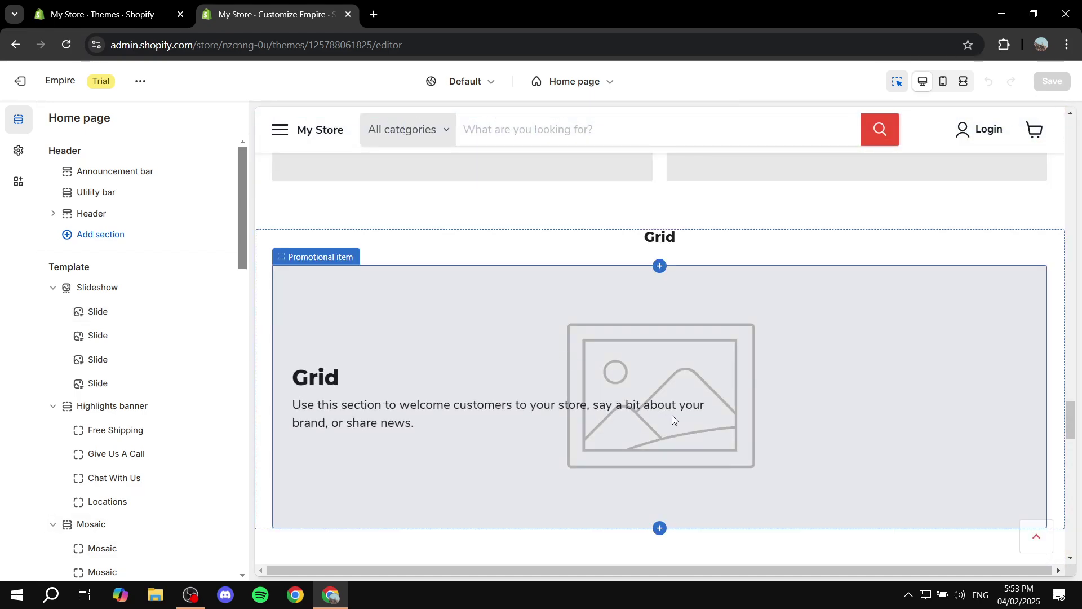
pyautogui.scroll(-8, 671, 415)
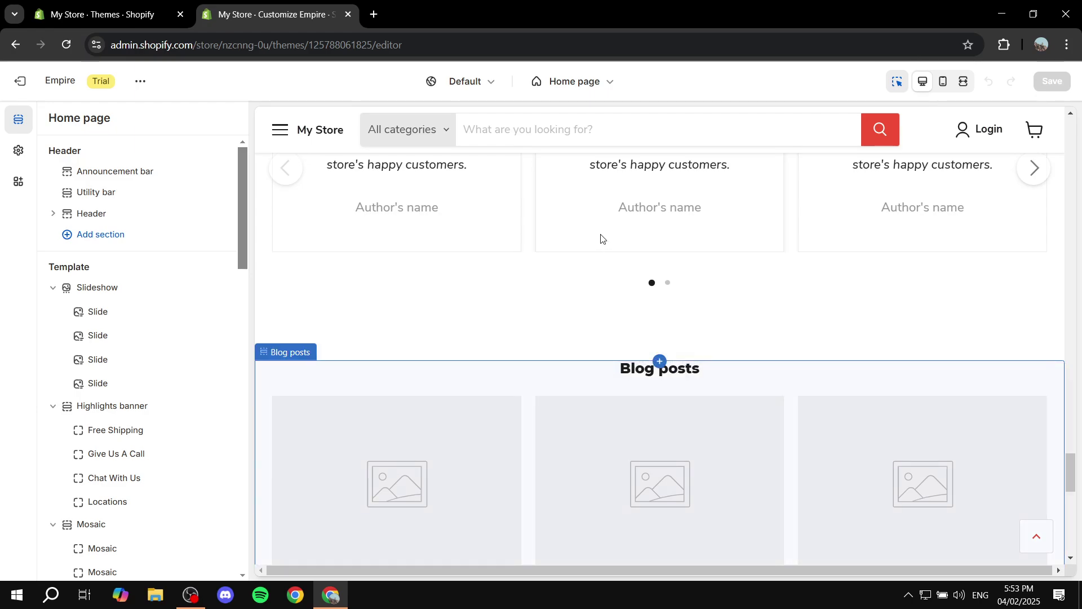
pyautogui.scroll(-5, 694, 349)
pyautogui.scroll(15, 722, 365)
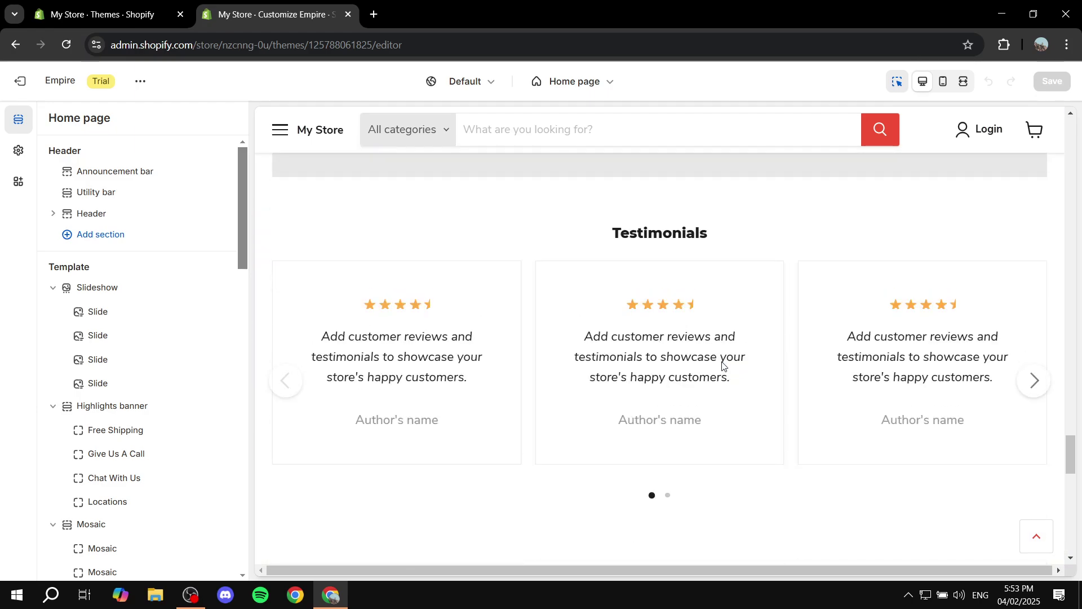
pyautogui.scroll(20, 723, 365)
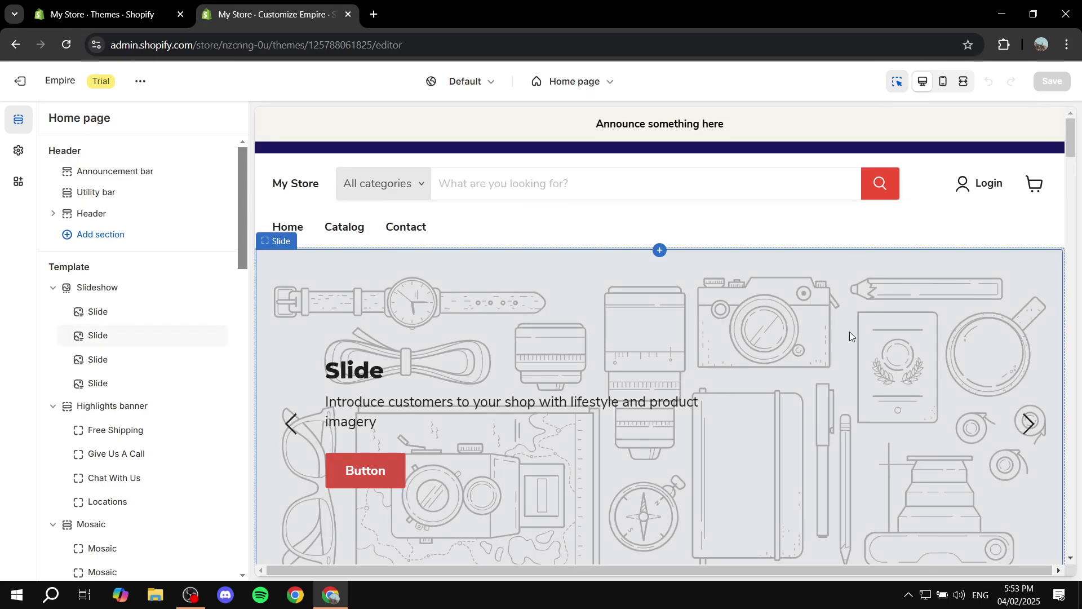
pyautogui.scroll(-4, 807, 325)
pyautogui.scroll(4, 452, 244)
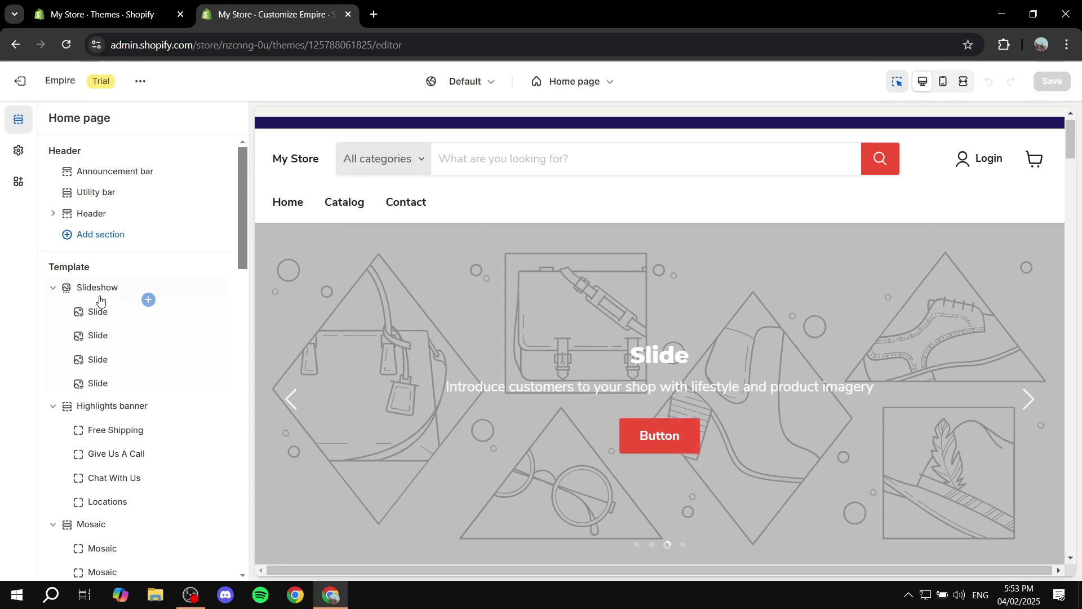
# Step: Collapse all expandable template sections of the home page, from Slideshow through Testimonials
pyautogui.click(53, 287)
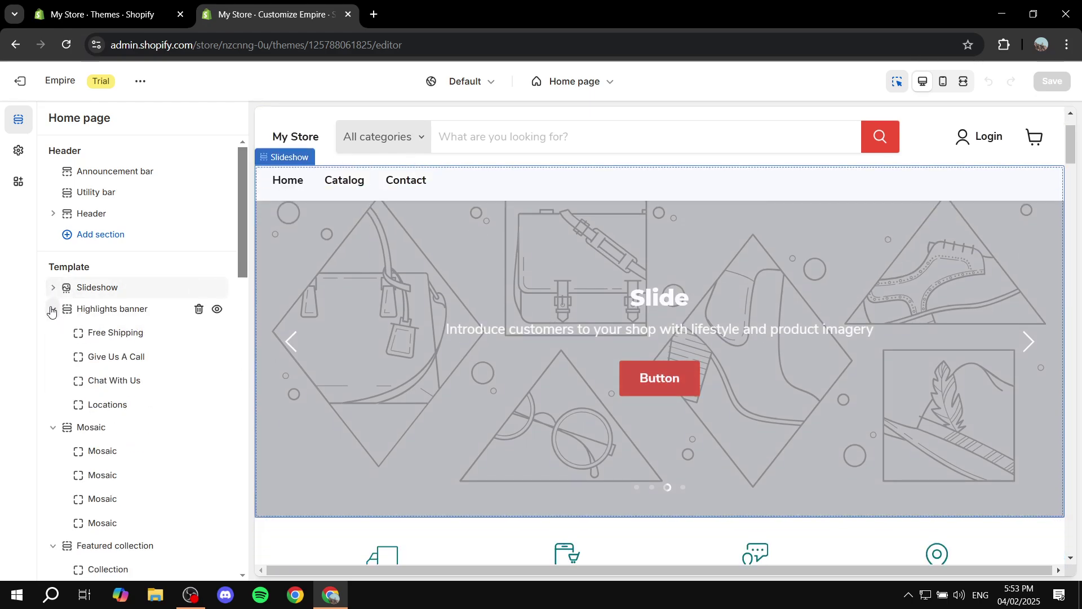
pyautogui.click(53, 308)
pyautogui.click(53, 329)
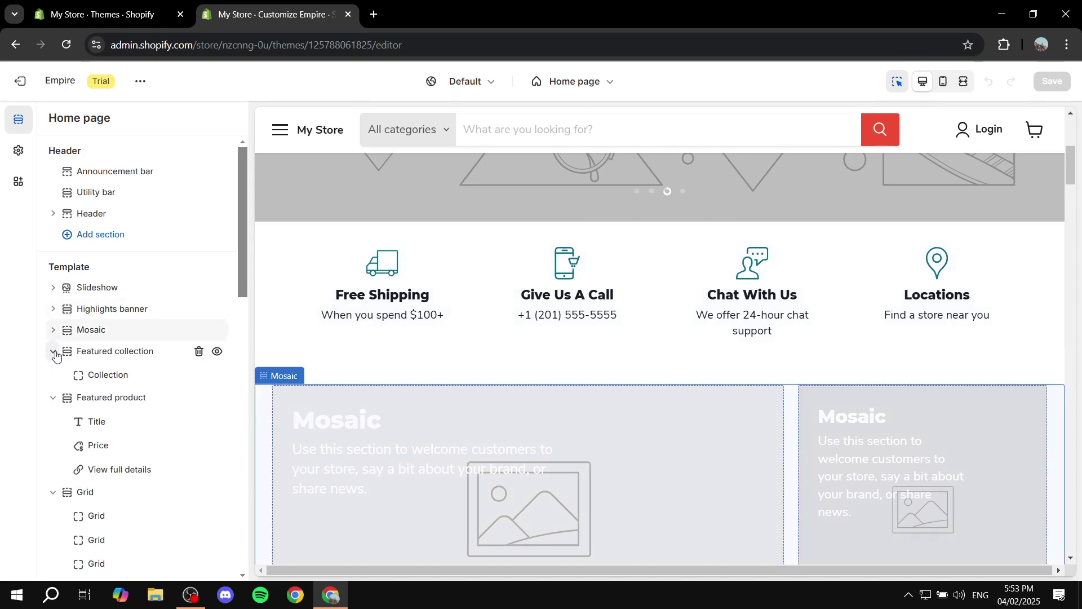
pyautogui.click(53, 351)
pyautogui.click(53, 372)
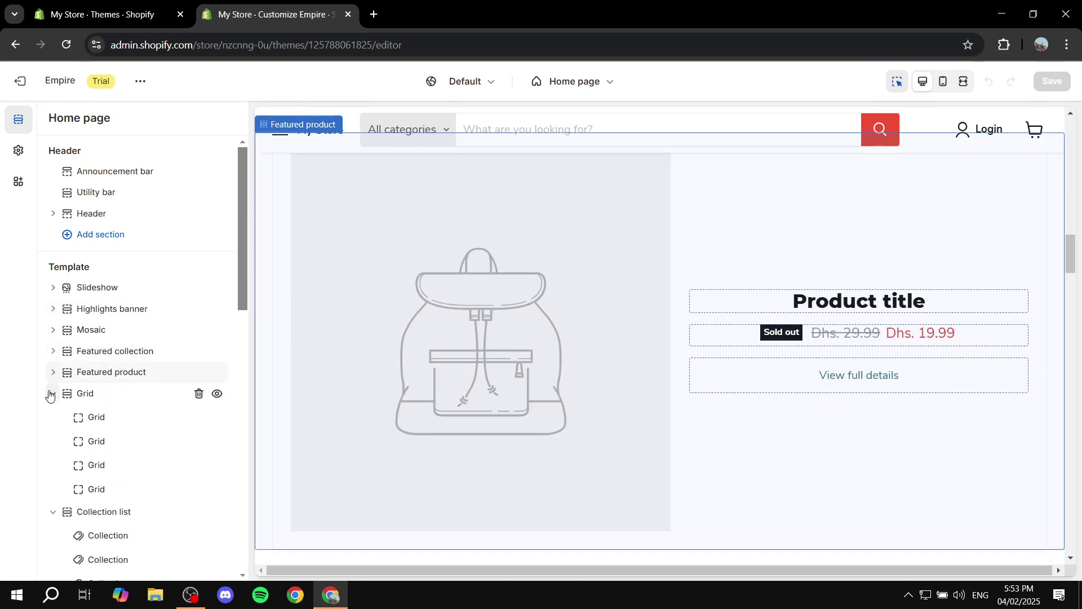
pyautogui.click(53, 393)
pyautogui.click(53, 413)
pyautogui.scroll(-1, 51, 420)
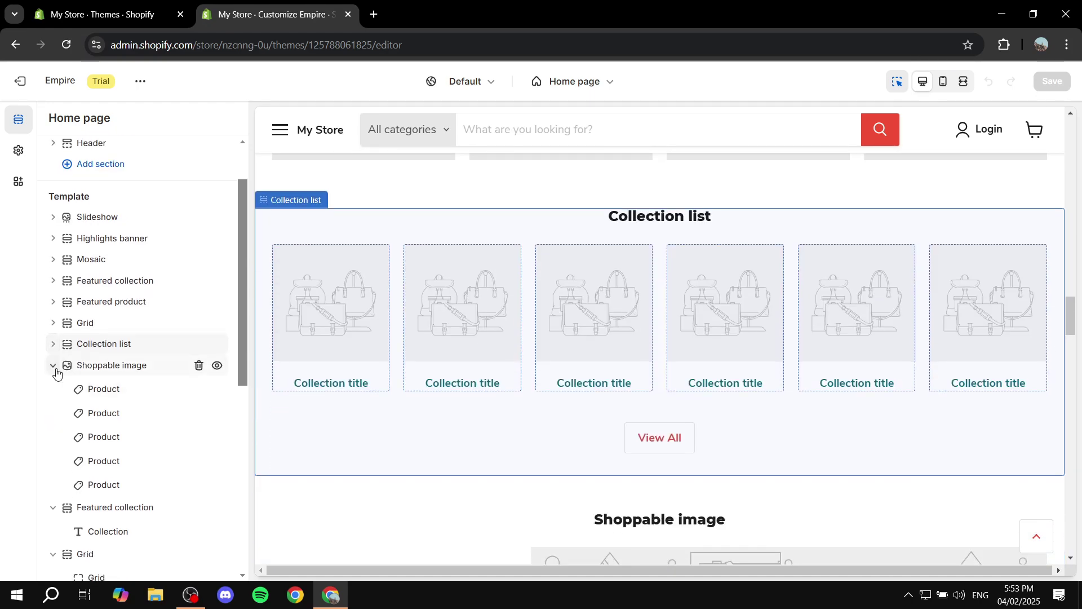
pyautogui.click(53, 365)
pyautogui.click(53, 386)
pyautogui.click(51, 406)
pyautogui.click(53, 408)
pyautogui.click(53, 408)
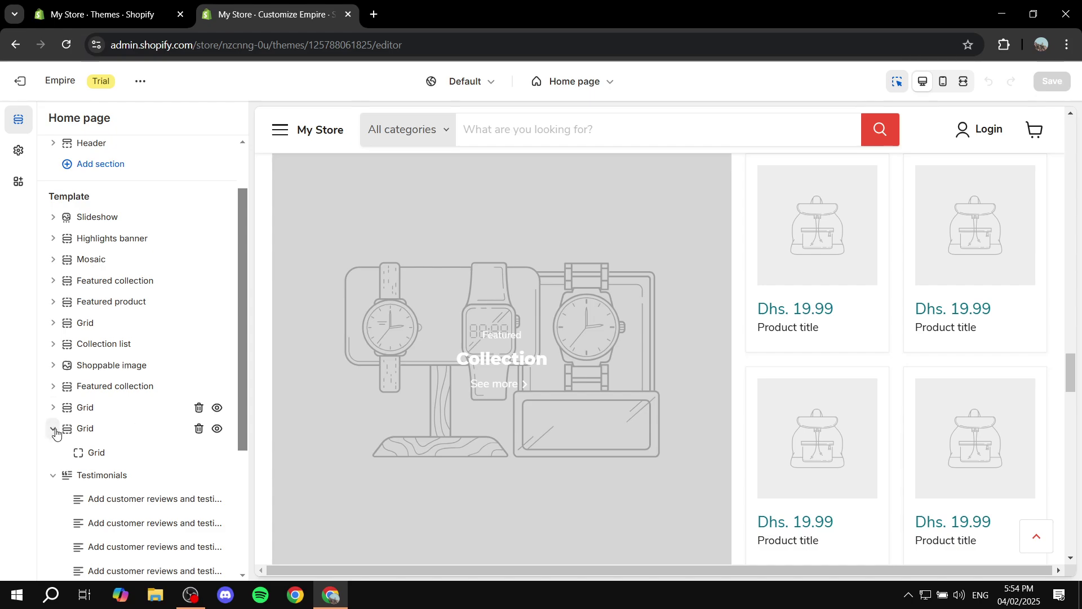
pyautogui.click(53, 428)
pyautogui.click(54, 449)
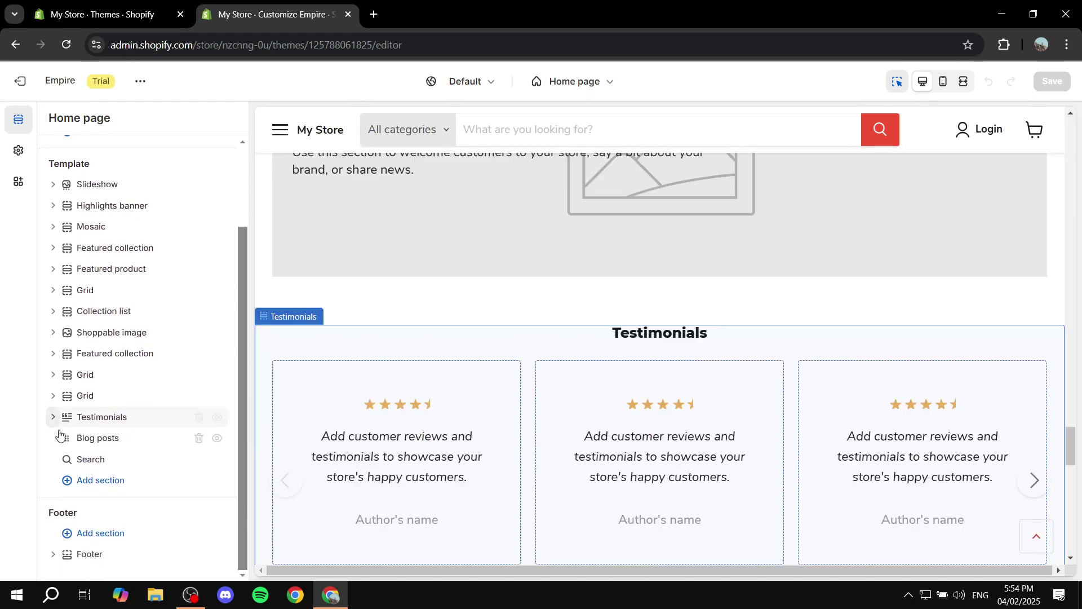
# Step: Look through the list of page templates available for editing, then close it with the home page still selected
pyautogui.scroll(2, 138, 404)
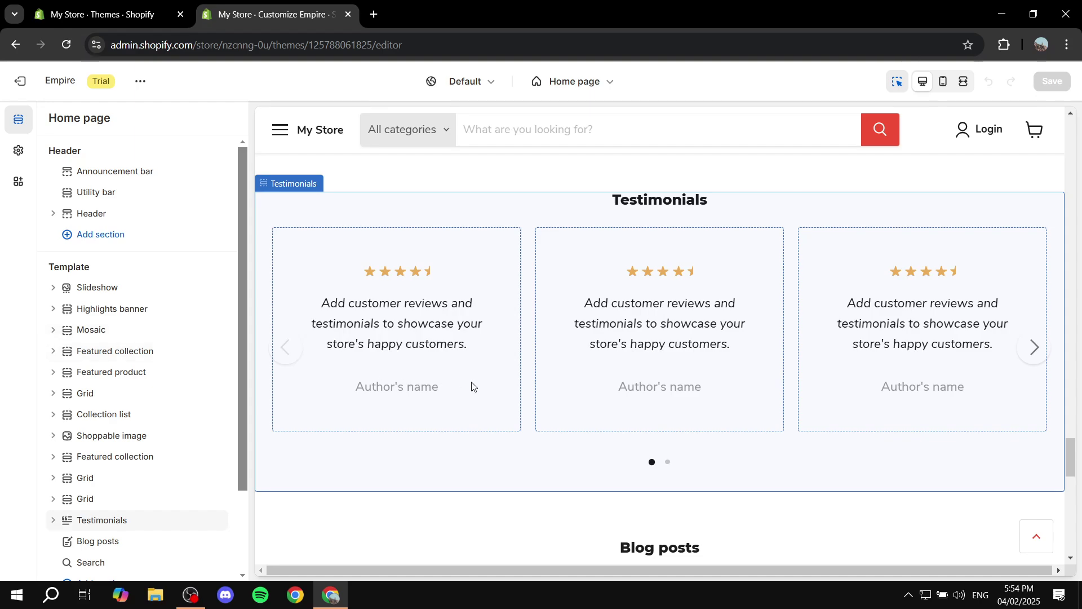
pyautogui.scroll(10, 475, 382)
pyautogui.scroll(8, 474, 381)
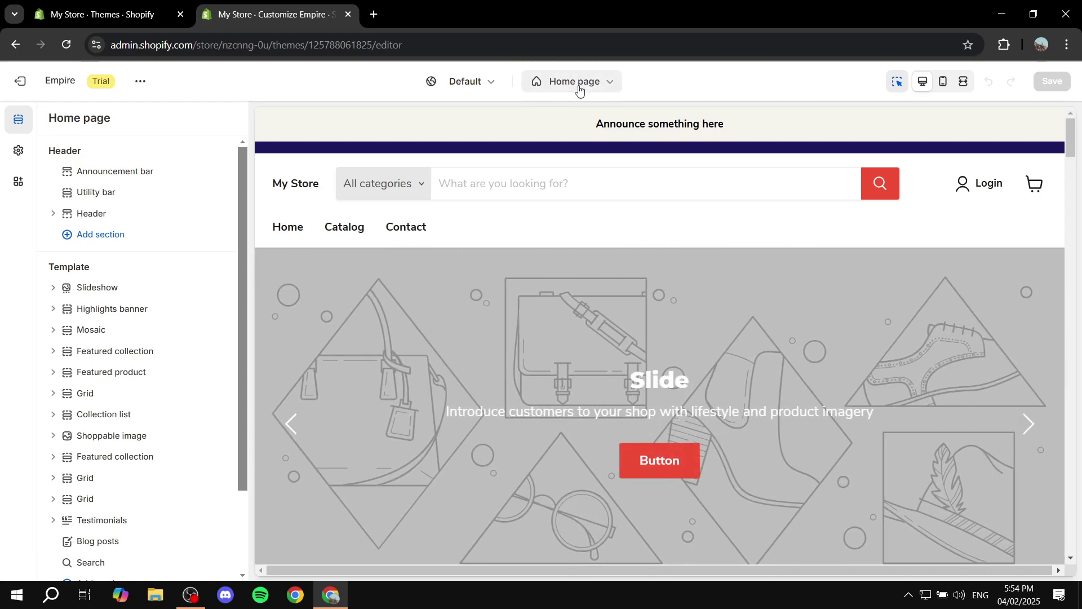
pyautogui.click(585, 82)
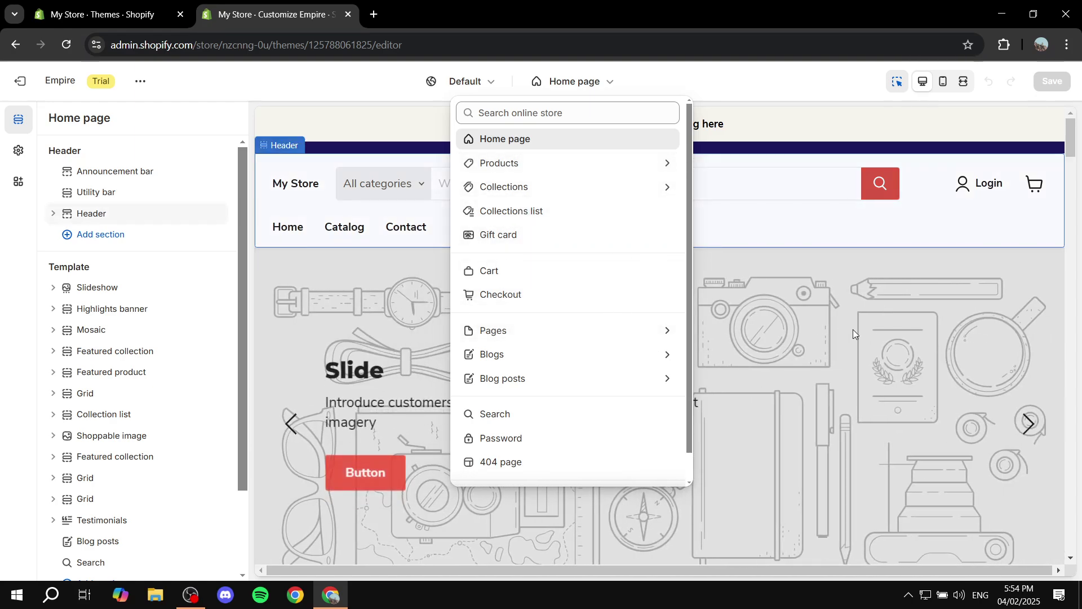
pyautogui.click(602, 84)
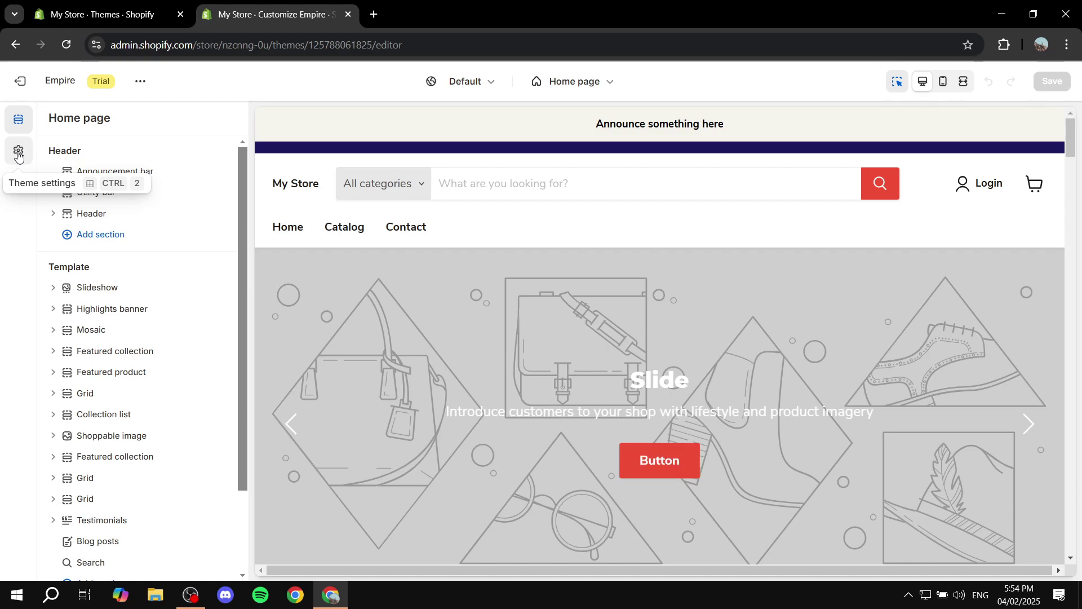
# Step: Open the Empire theme settings and look through the available categories
pyautogui.click(23, 152)
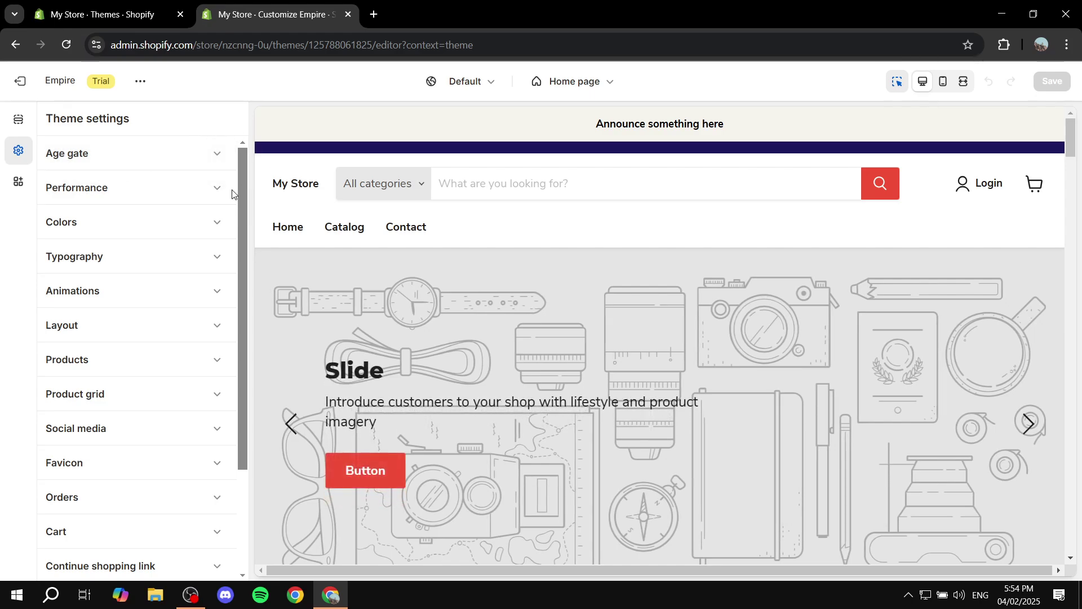
pyautogui.scroll(-2, 156, 186)
pyautogui.scroll(2, 152, 232)
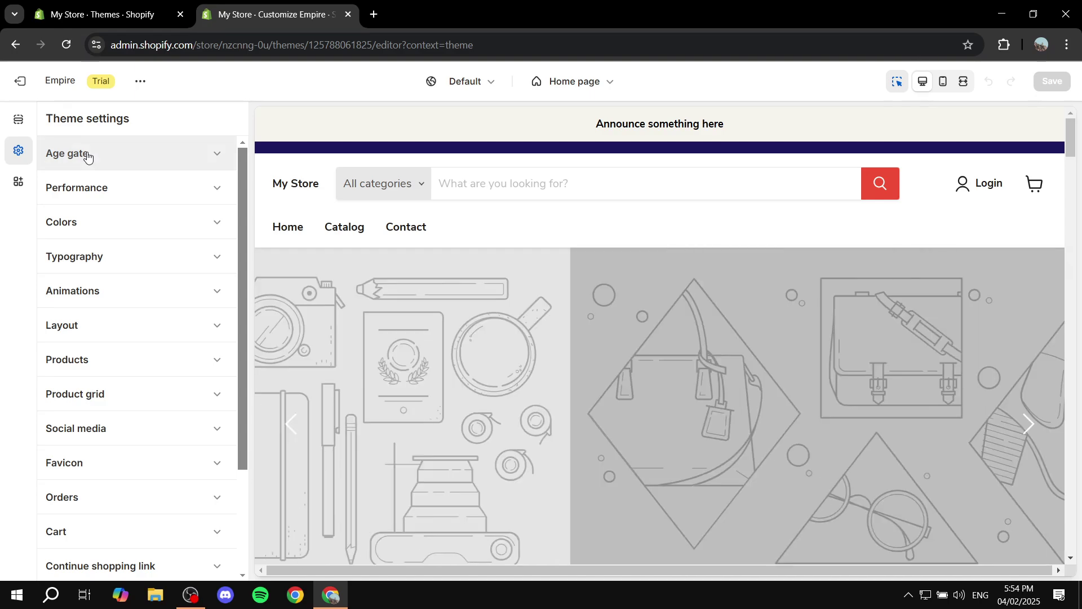
# Step: Review the Age gate settings, try enabling the gate site-wide, switch it off again and collapse the category
pyautogui.click(87, 153)
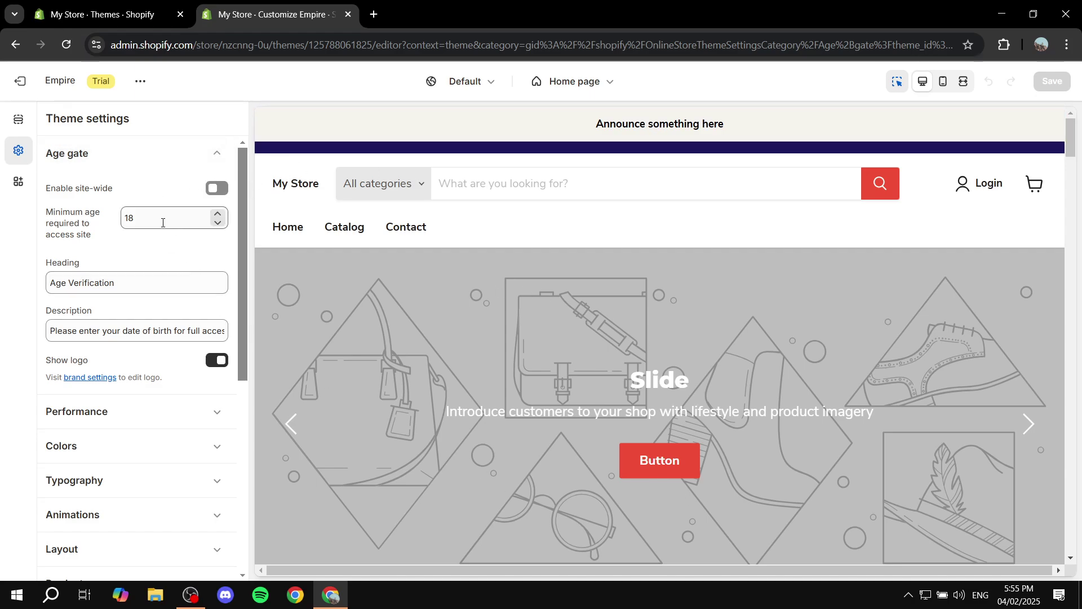
pyautogui.moveTo(46, 212); pyautogui.dragTo(103, 235)
pyautogui.click(113, 237)
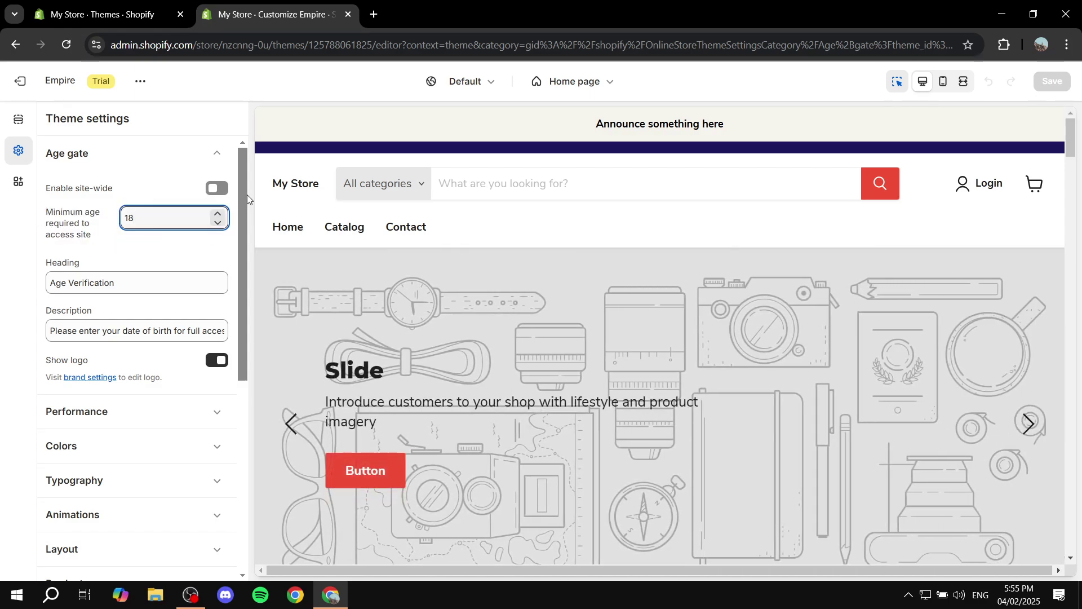
pyautogui.click(218, 189)
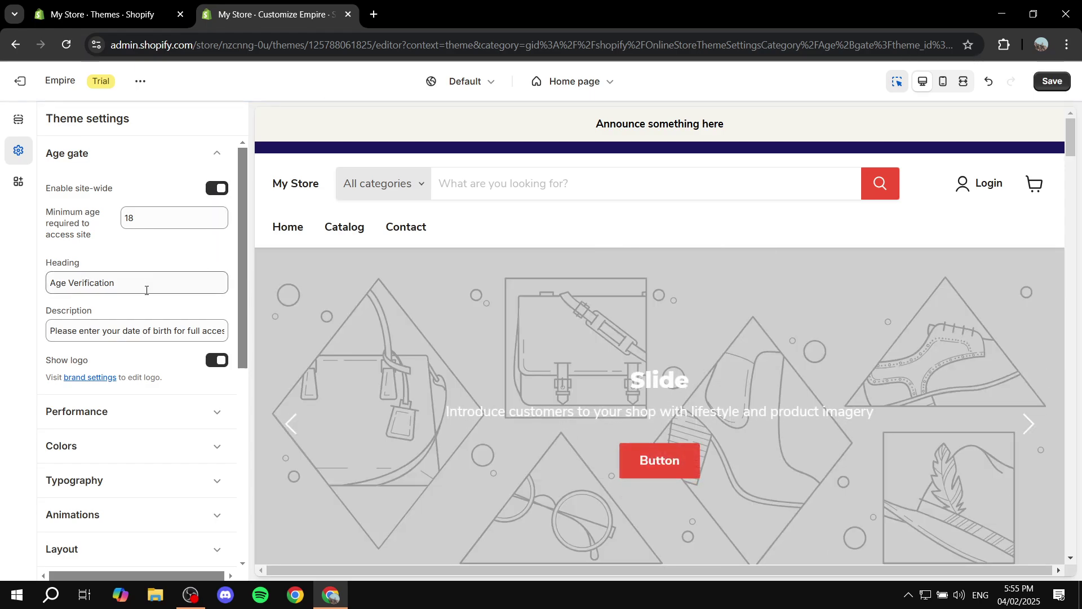
pyautogui.click(214, 188)
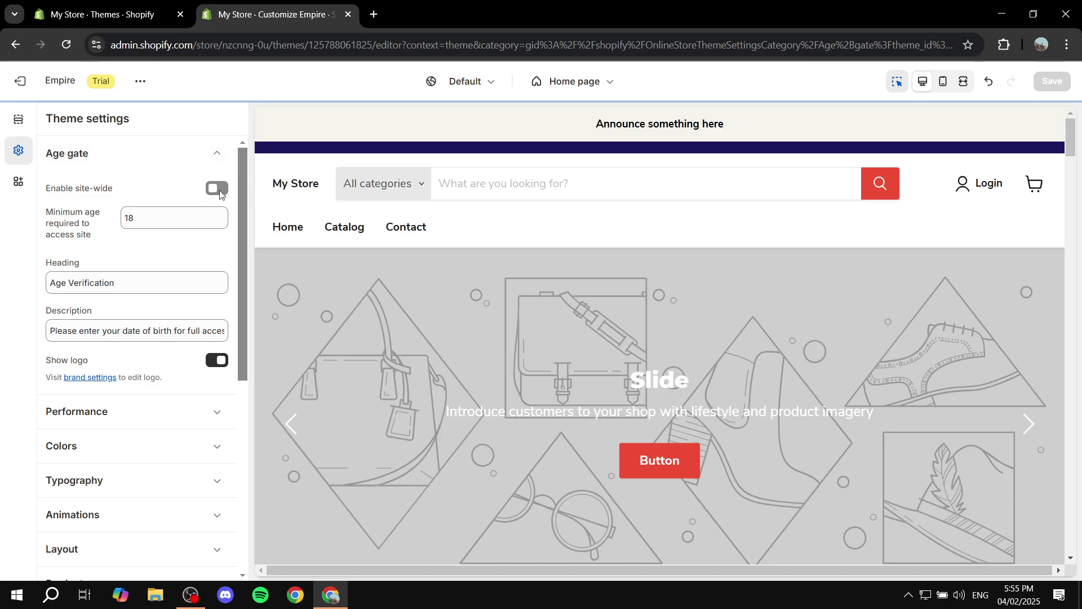
pyautogui.click(215, 159)
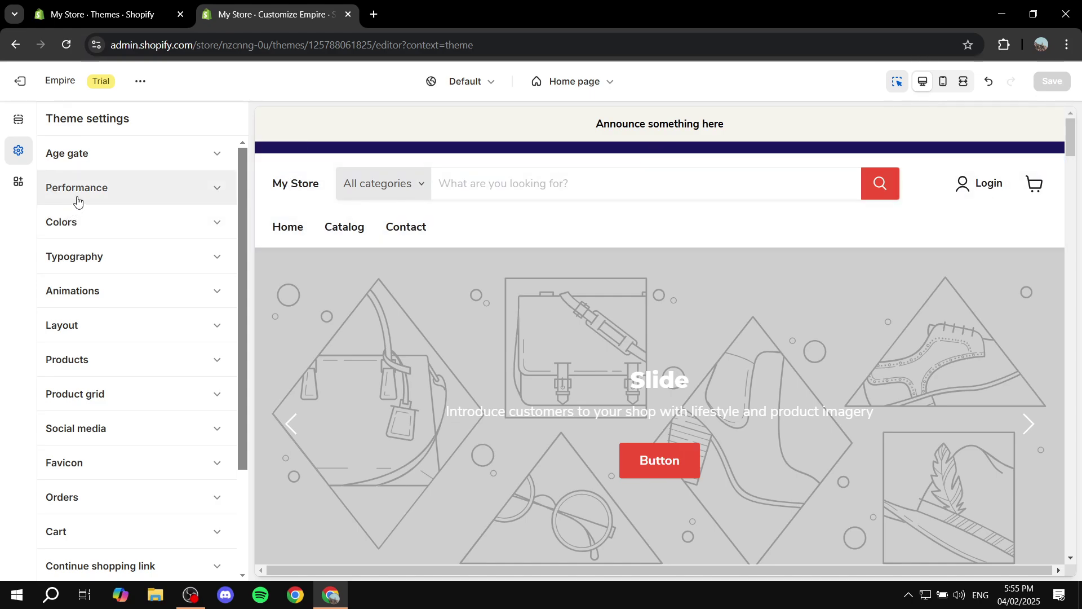
# Step: Examine the Minify scripts option and its description in the Performance settings
pyautogui.click(209, 193)
pyautogui.moveTo(47, 248); pyautogui.dragTo(116, 245)
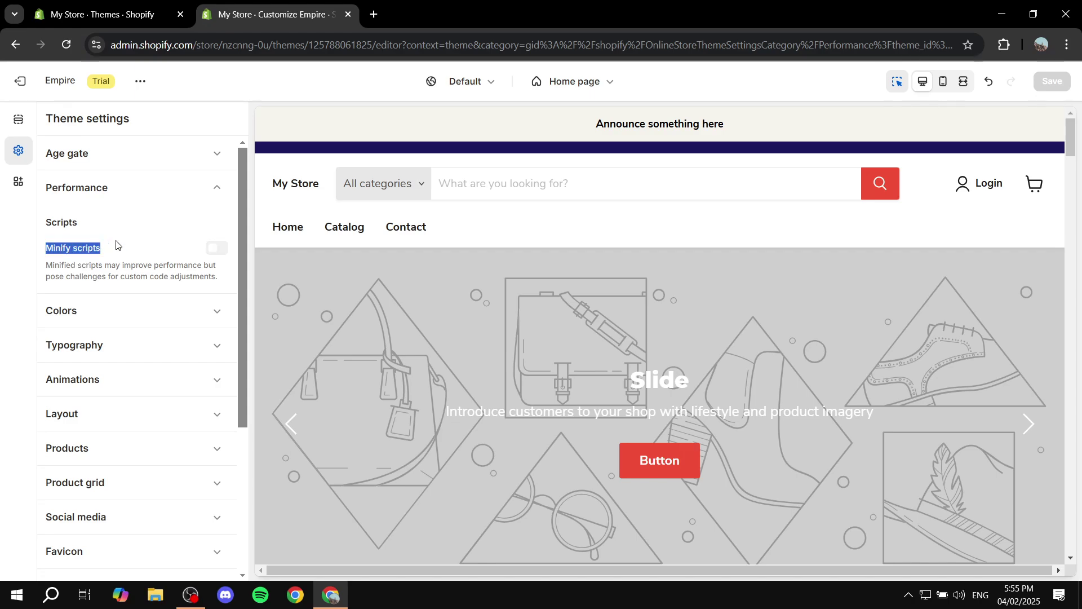
pyautogui.click(120, 246)
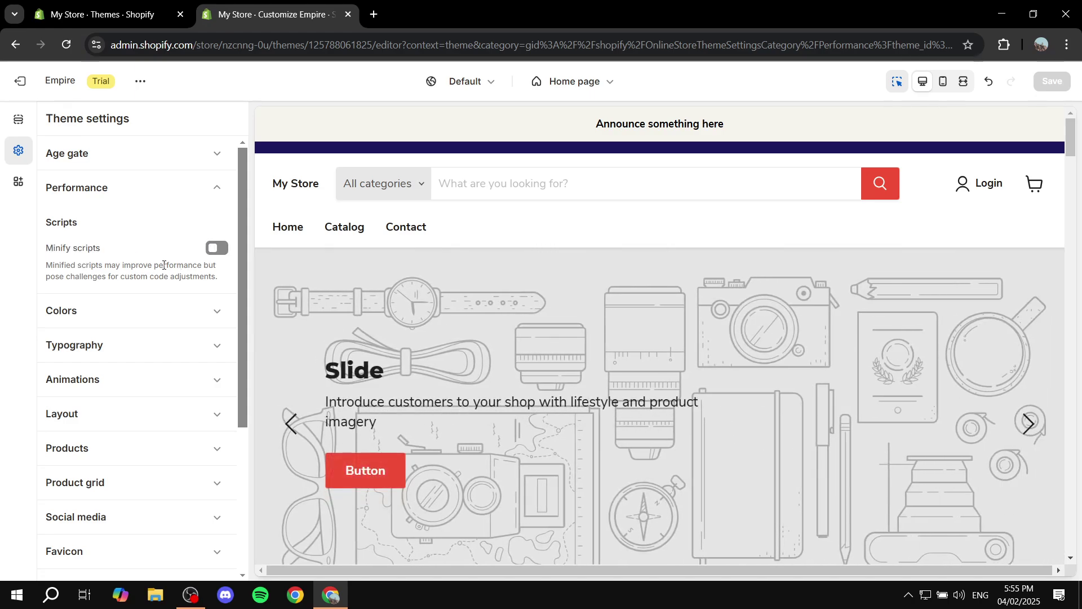
pyautogui.moveTo(156, 265); pyautogui.dragTo(192, 264)
pyautogui.click(192, 263)
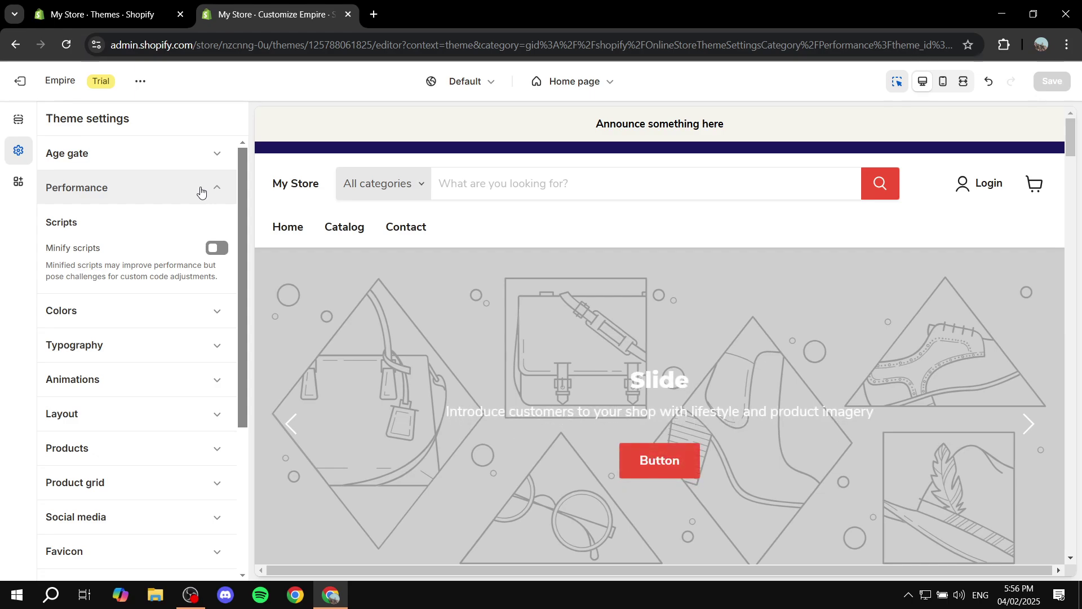
# Step: Switch from the Performance settings to Colors and set the general background color to #8D8B8B
pyautogui.click(201, 192)
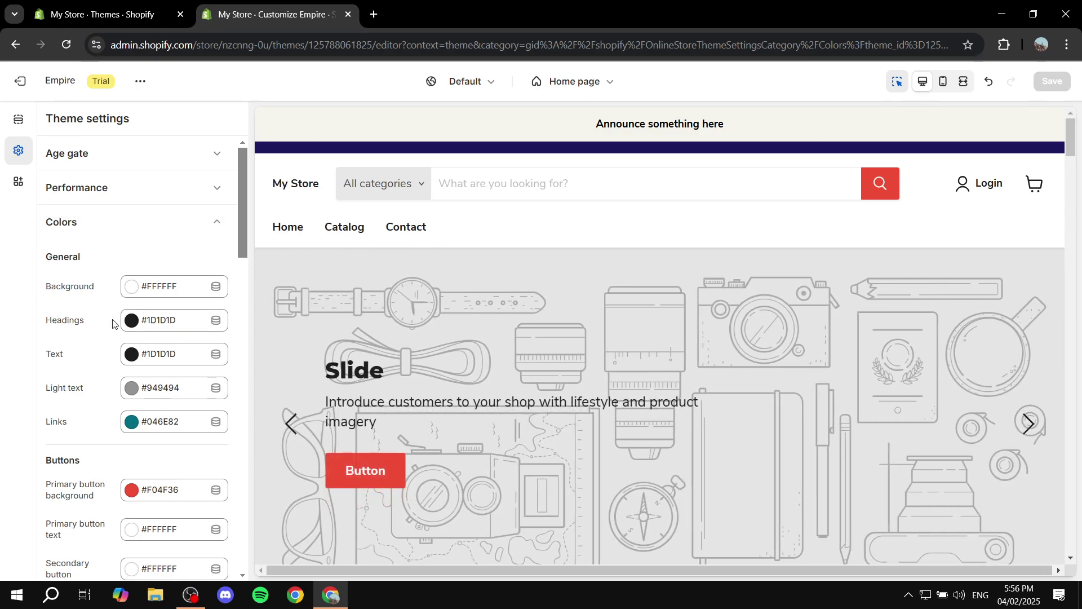
pyautogui.scroll(-1, 121, 282)
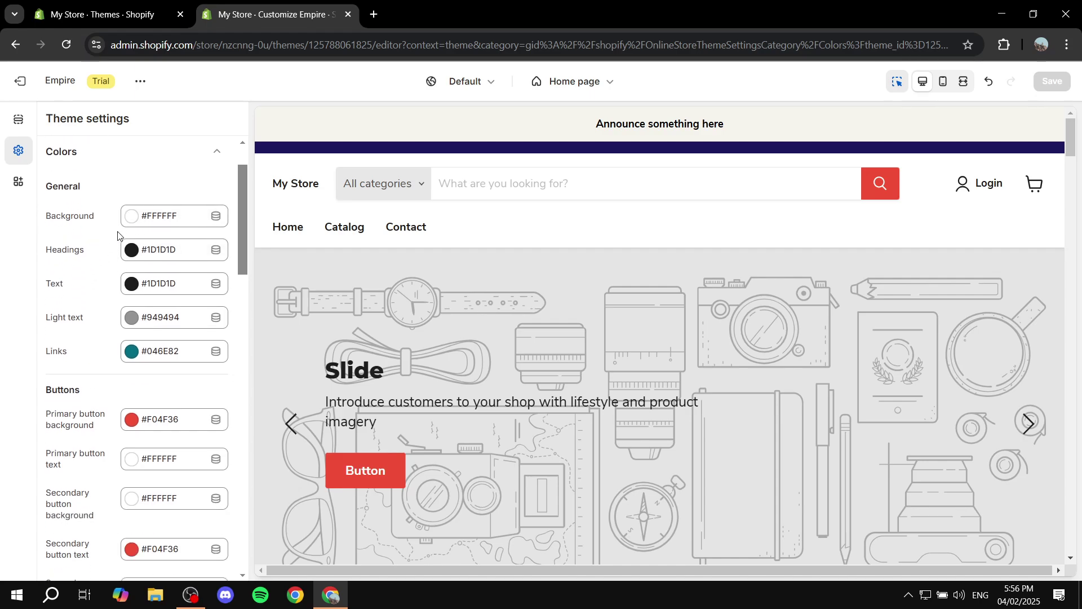
pyautogui.moveTo(45, 190); pyautogui.dragTo(90, 187)
pyautogui.click(96, 188)
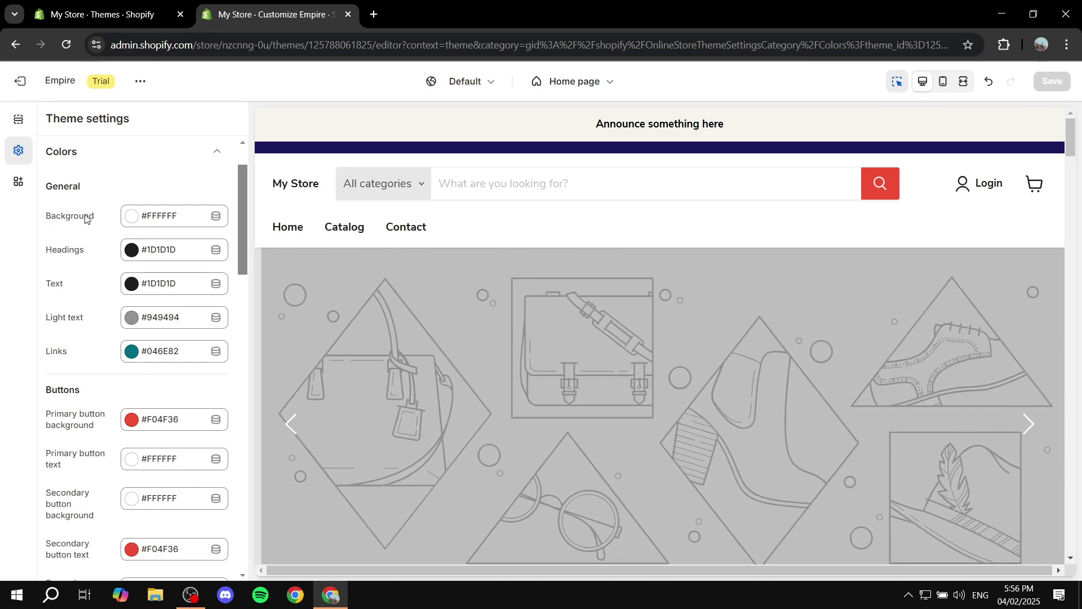
pyautogui.click(126, 218)
pyautogui.moveTo(128, 278); pyautogui.dragTo(128, 290)
pyautogui.hotkey('ctrl', 's')
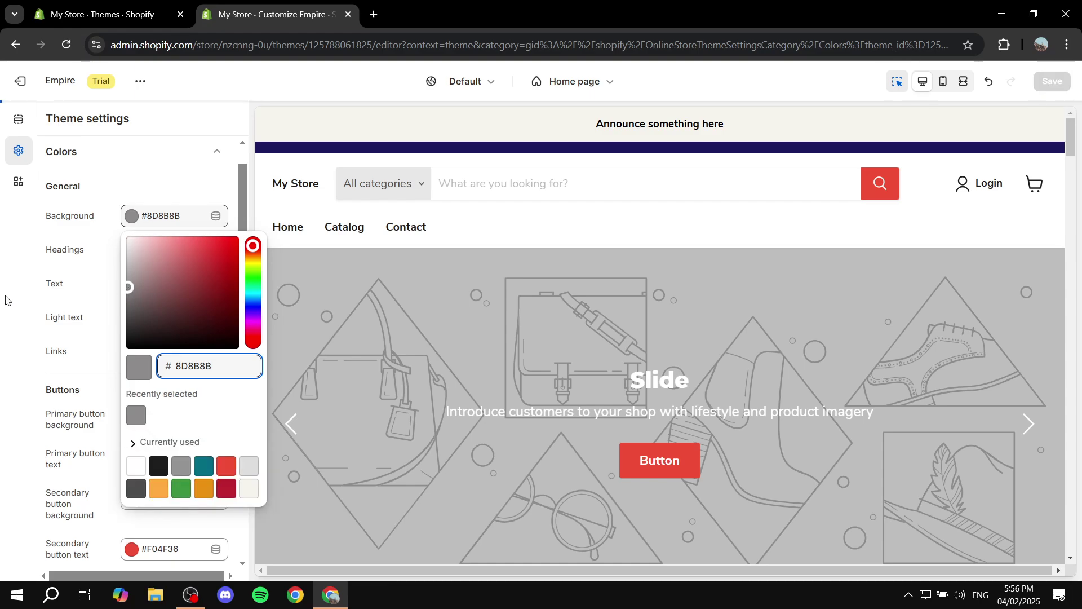
pyautogui.click(116, 233)
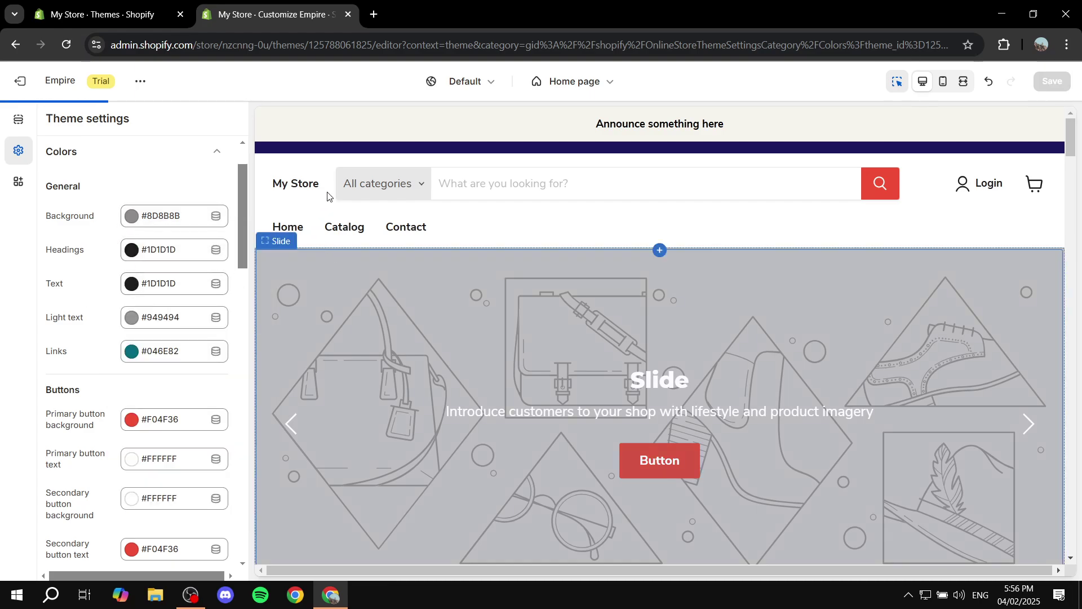
# Step: Examine how the new background color looks across the home page sections in the preview
pyautogui.scroll(-6, 554, 307)
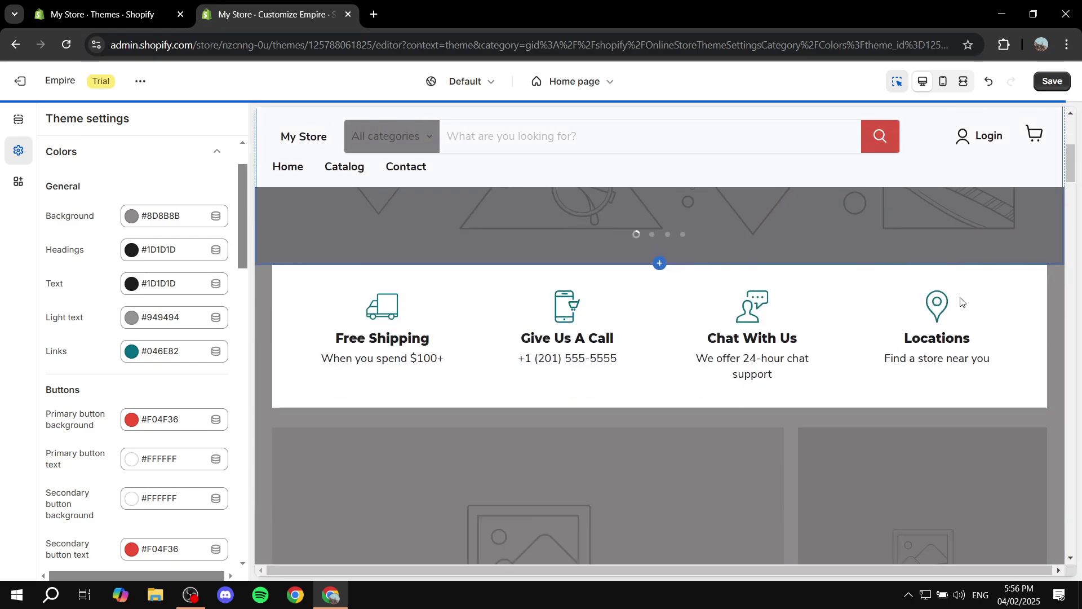
pyautogui.scroll(-5, 867, 338)
pyautogui.scroll(-6, 847, 340)
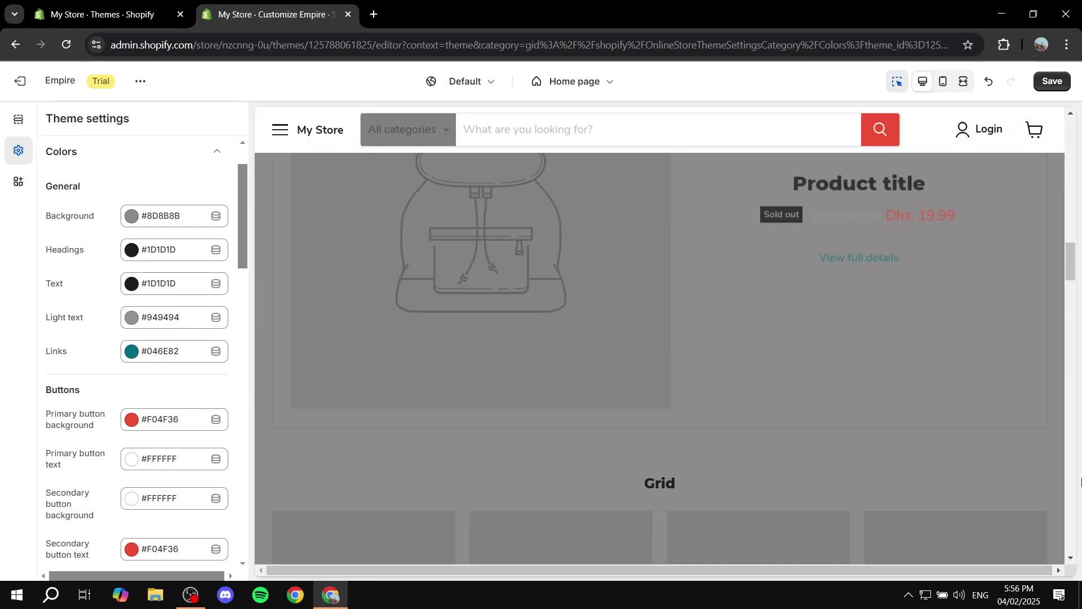
pyautogui.scroll(4, 795, 347)
pyautogui.scroll(5, 727, 341)
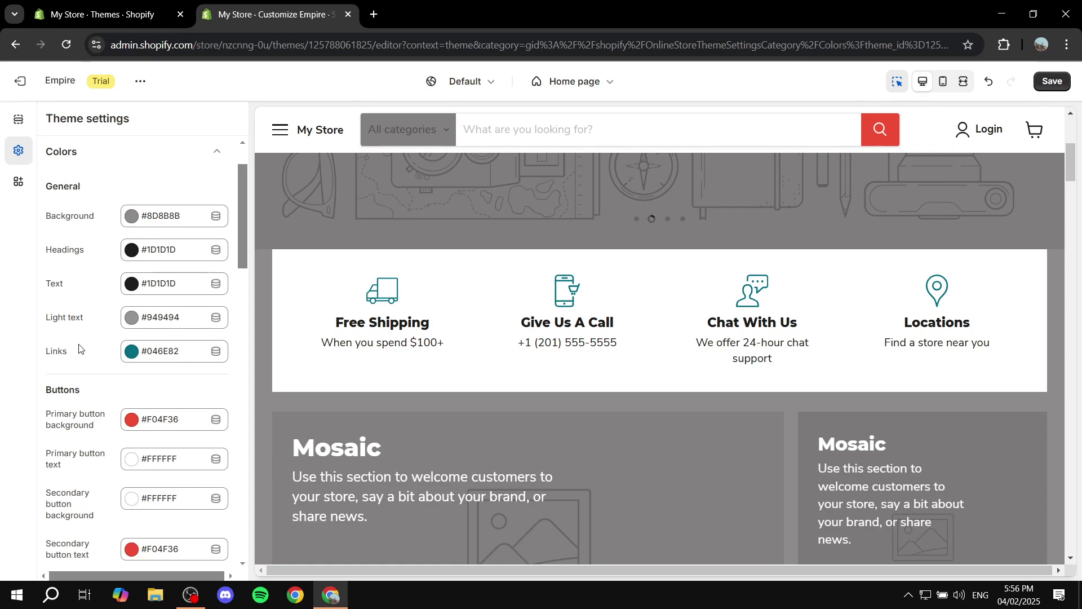
pyautogui.scroll(-3, 79, 348)
pyautogui.scroll(-8, 634, 325)
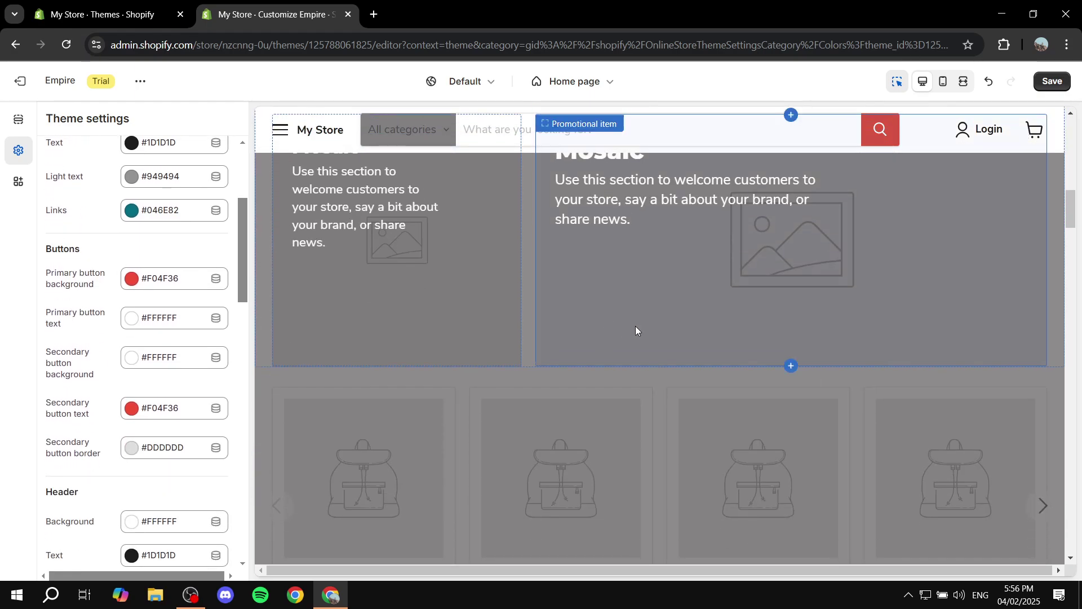
pyautogui.scroll(6, 636, 326)
pyautogui.scroll(5, 636, 329)
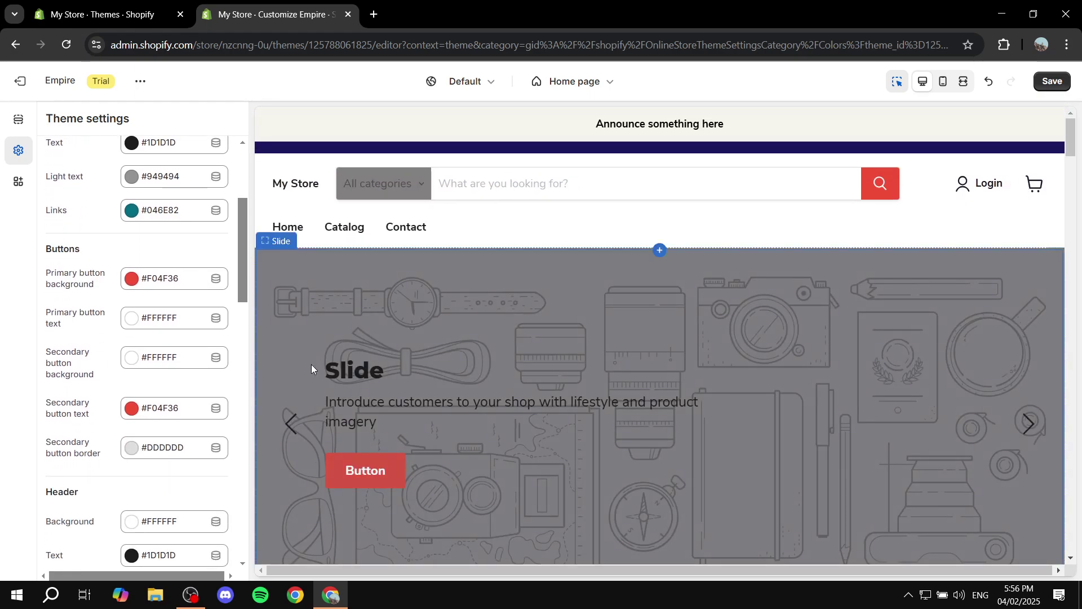
# Step: Set the primary button background color to #EAF036 and the secondary button text color to #F0ED36
pyautogui.click(134, 278)
pyautogui.click(255, 329)
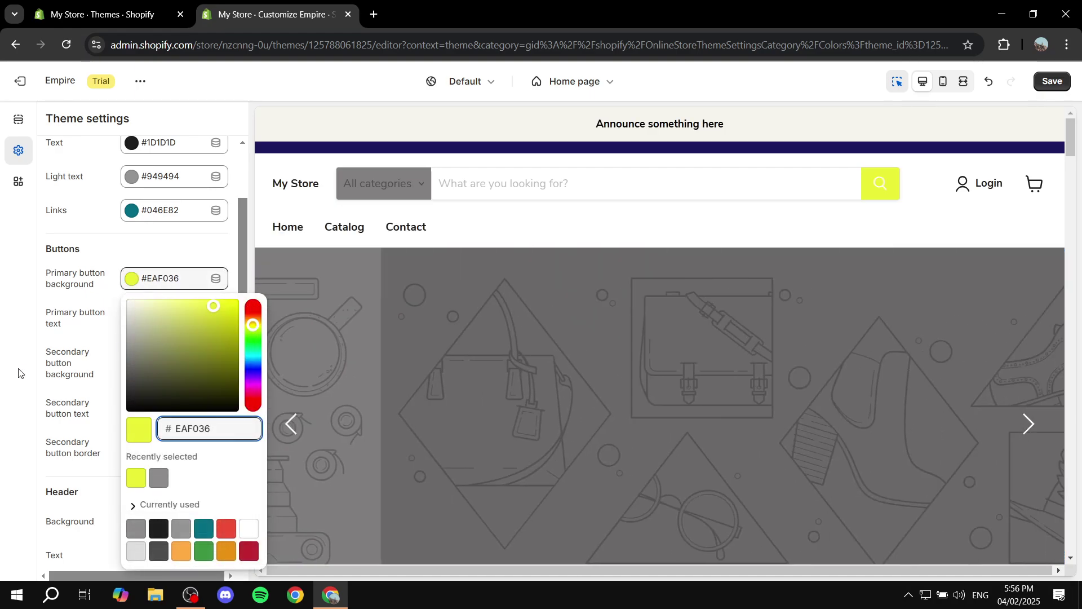
pyautogui.click(106, 367)
pyautogui.click(150, 406)
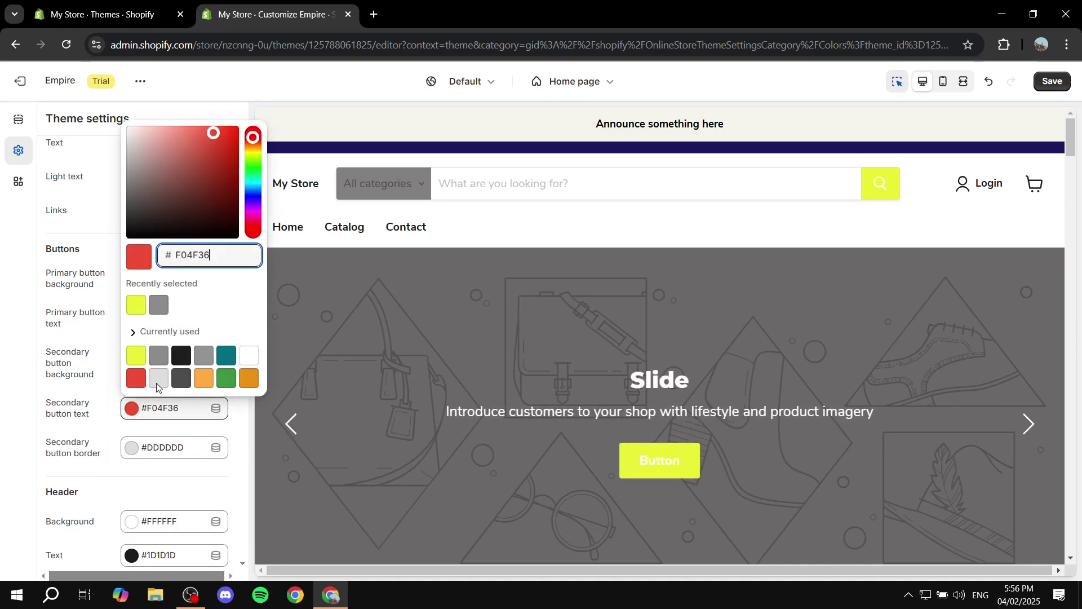
pyautogui.click(255, 162)
pyautogui.click(253, 151)
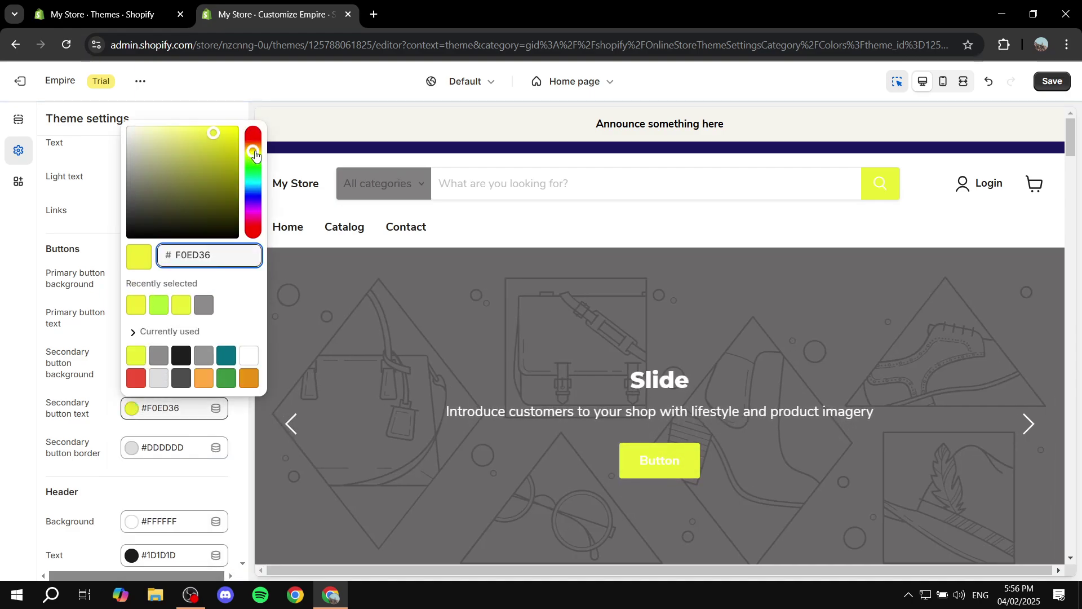
pyautogui.click(40, 271)
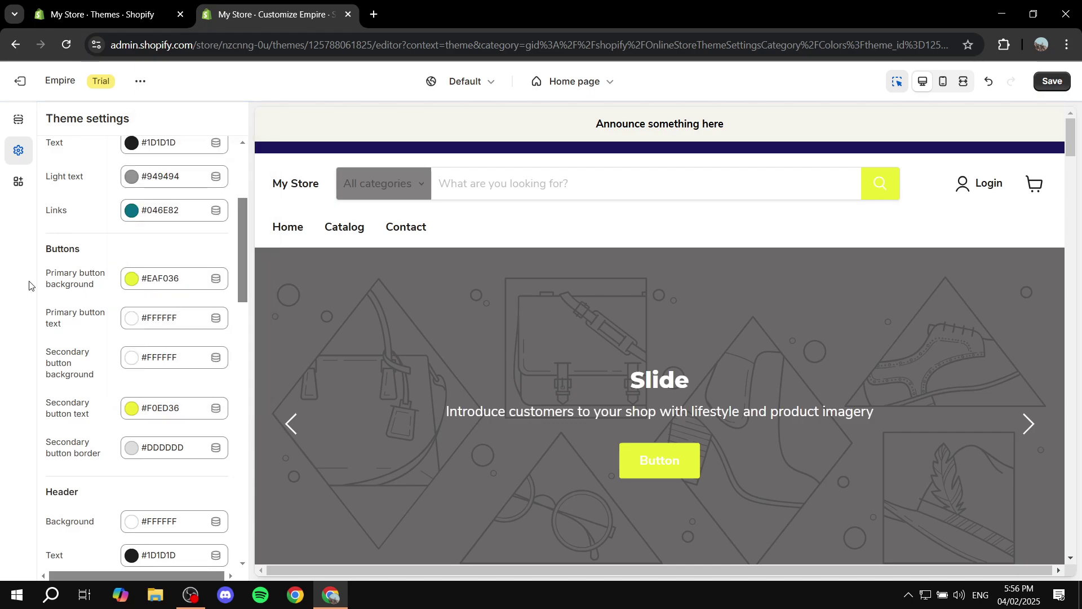
# Step: Set the header background color to #868282 in the Colors settings
pyautogui.scroll(-4, 46, 304)
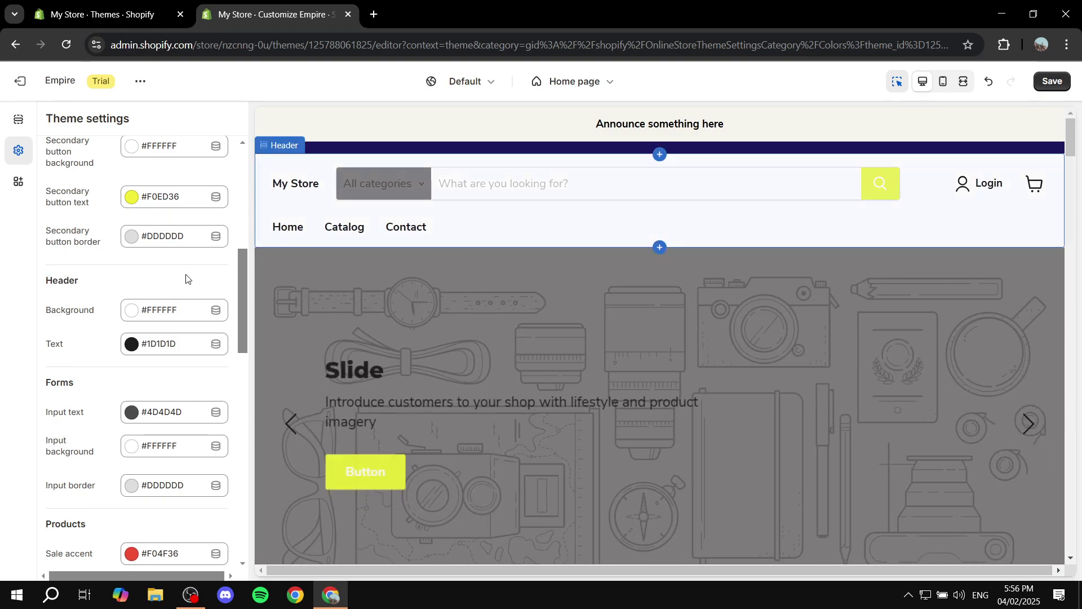
pyautogui.click(124, 313)
pyautogui.click(128, 372)
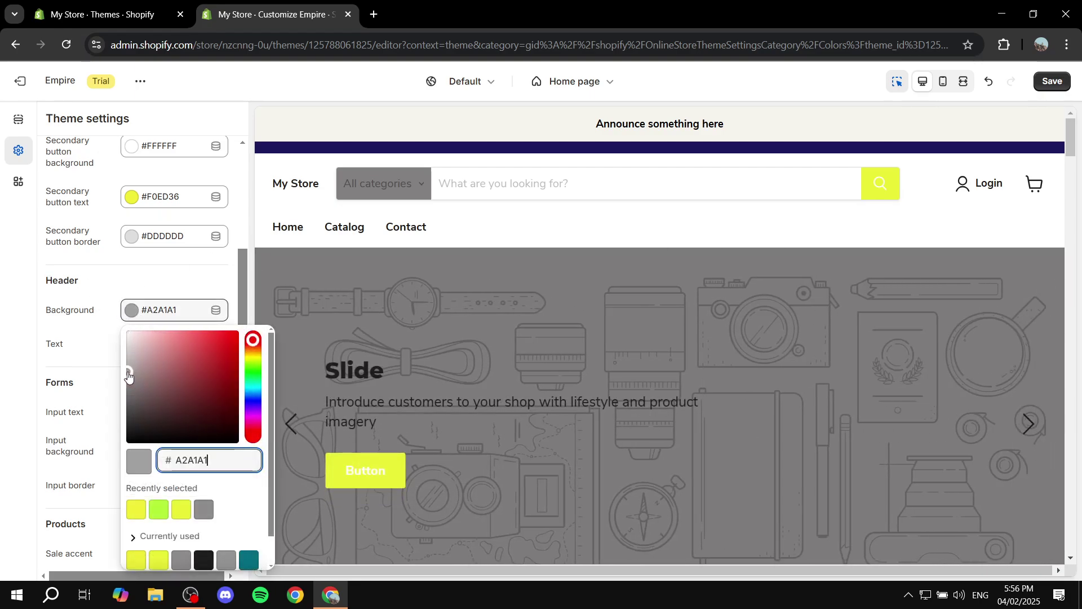
pyautogui.click(130, 384)
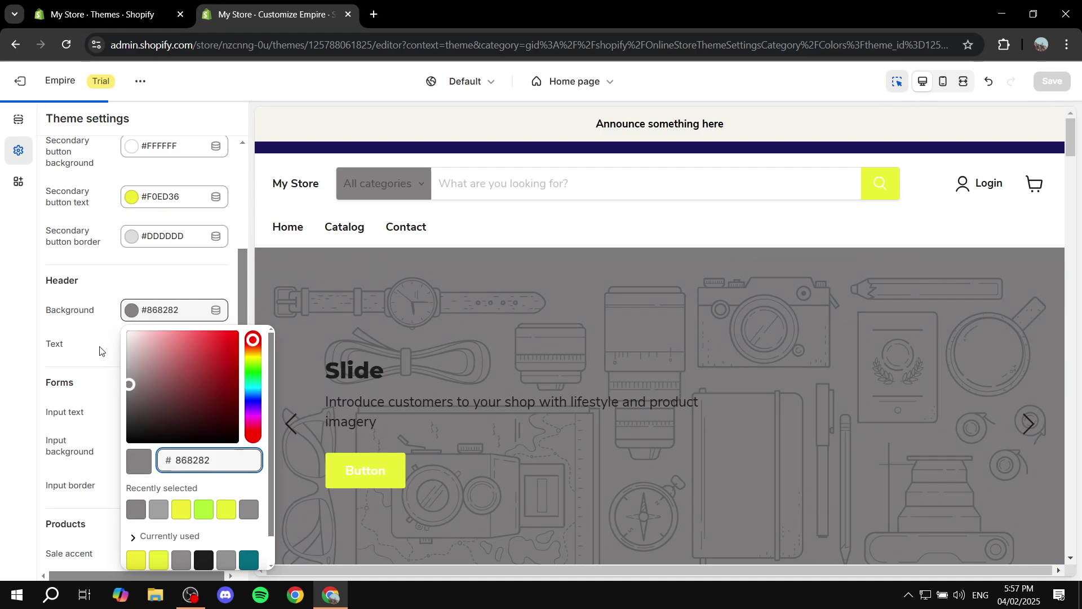
pyautogui.click(41, 348)
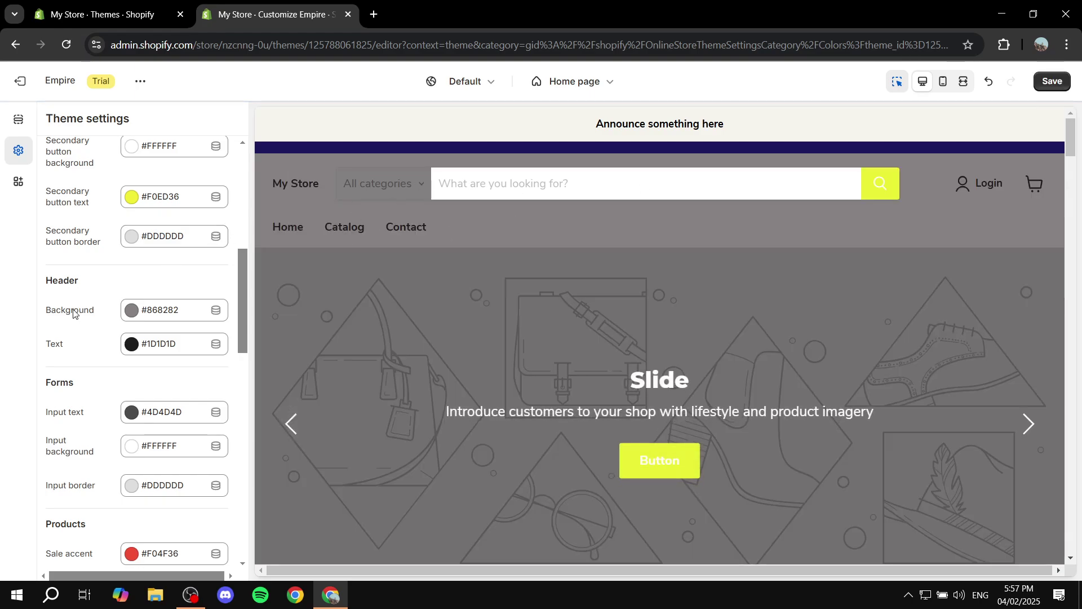
# Step: Look through the remaining color options for forms, products and footer, then collapse the Colors category
pyautogui.scroll(-4, 63, 332)
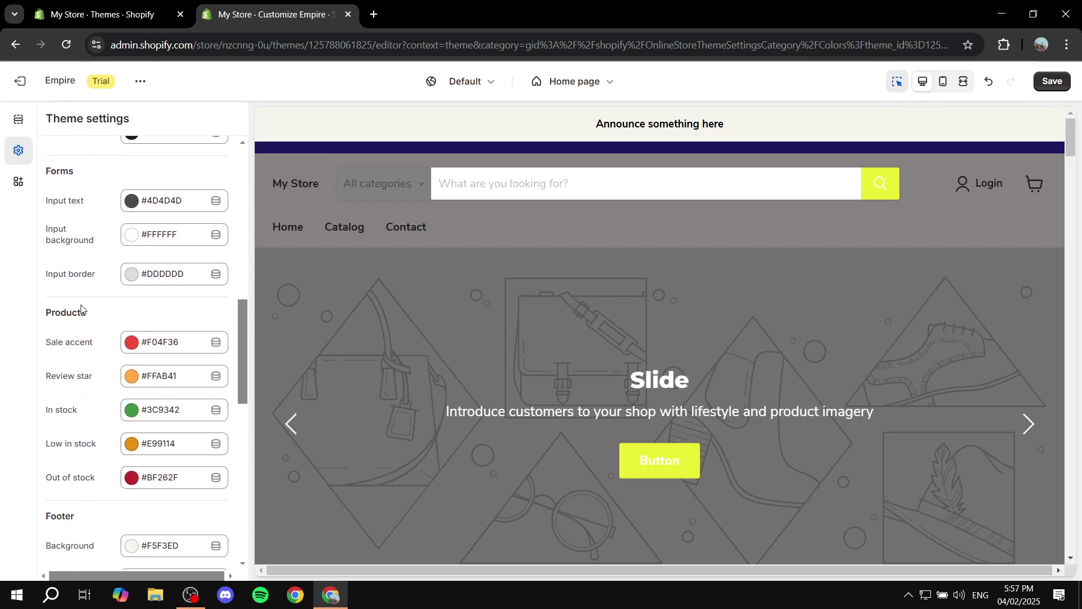
pyautogui.scroll(-1, 82, 309)
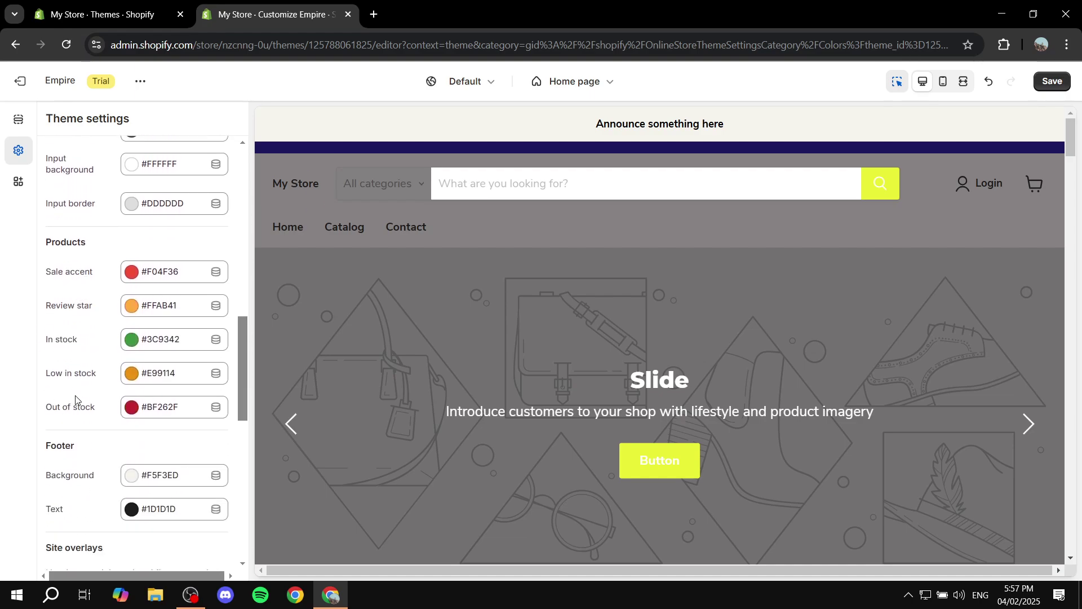
pyautogui.scroll(-6, 60, 443)
pyautogui.scroll(14, 53, 420)
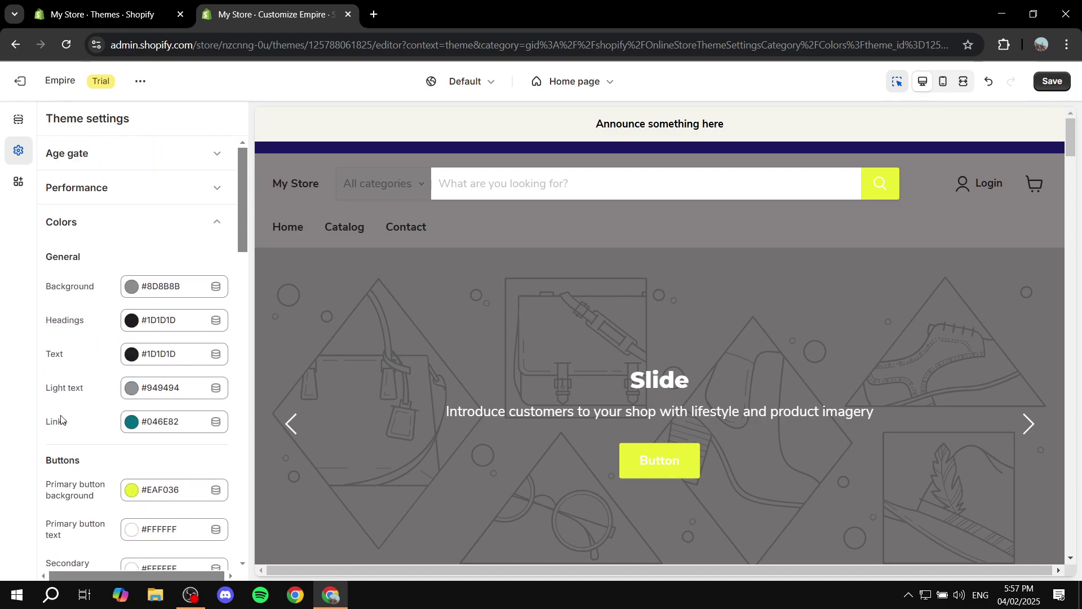
pyautogui.click(217, 223)
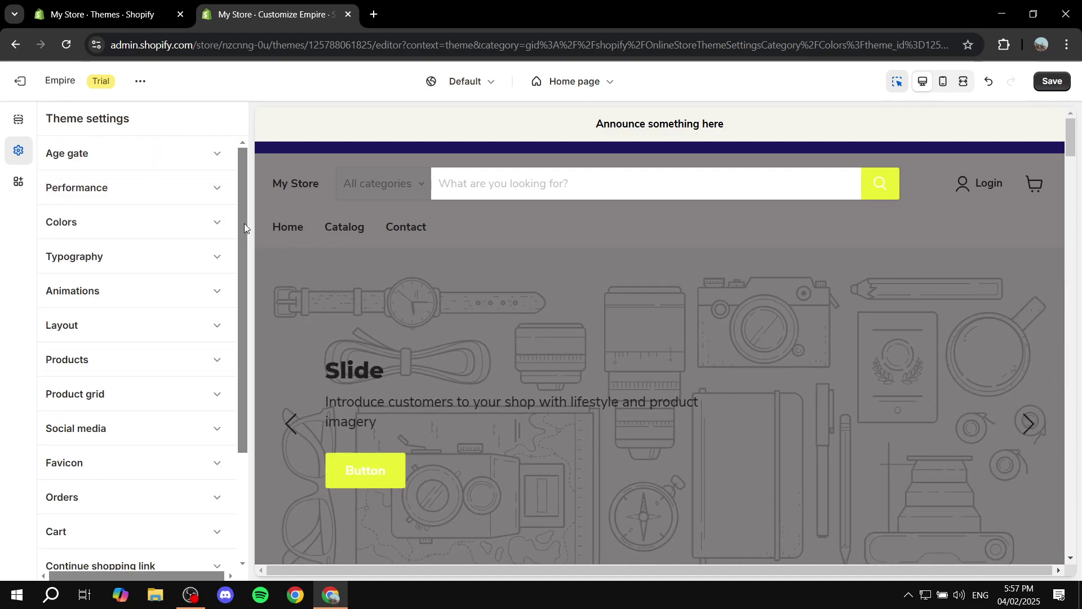
# Step: Review the Typography settings for headings, body text, main menu and buttons, then collapse the category
pyautogui.click(160, 264)
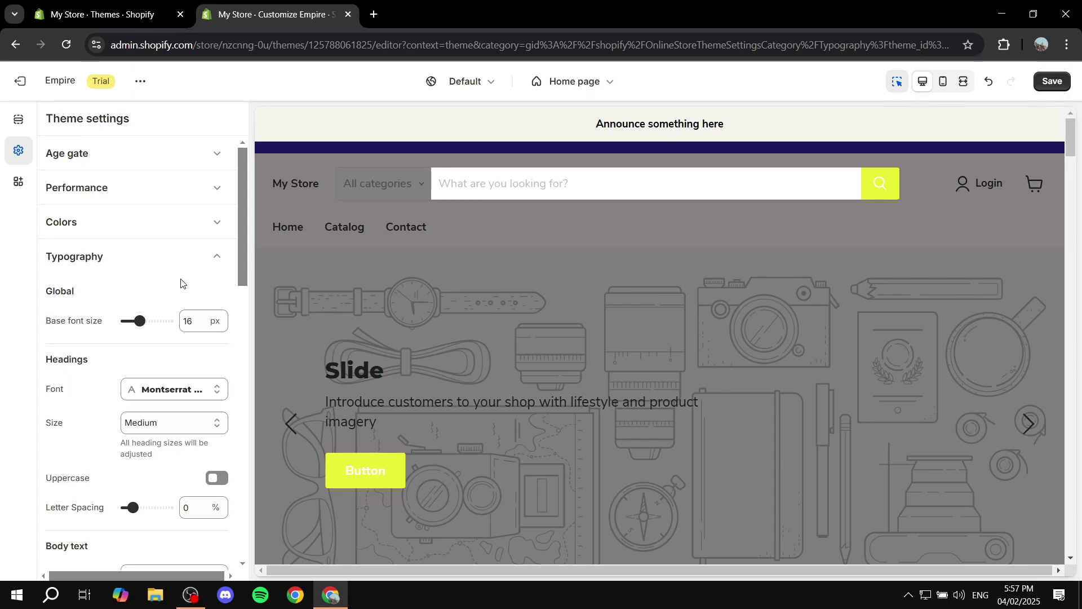
pyautogui.scroll(-4, 181, 282)
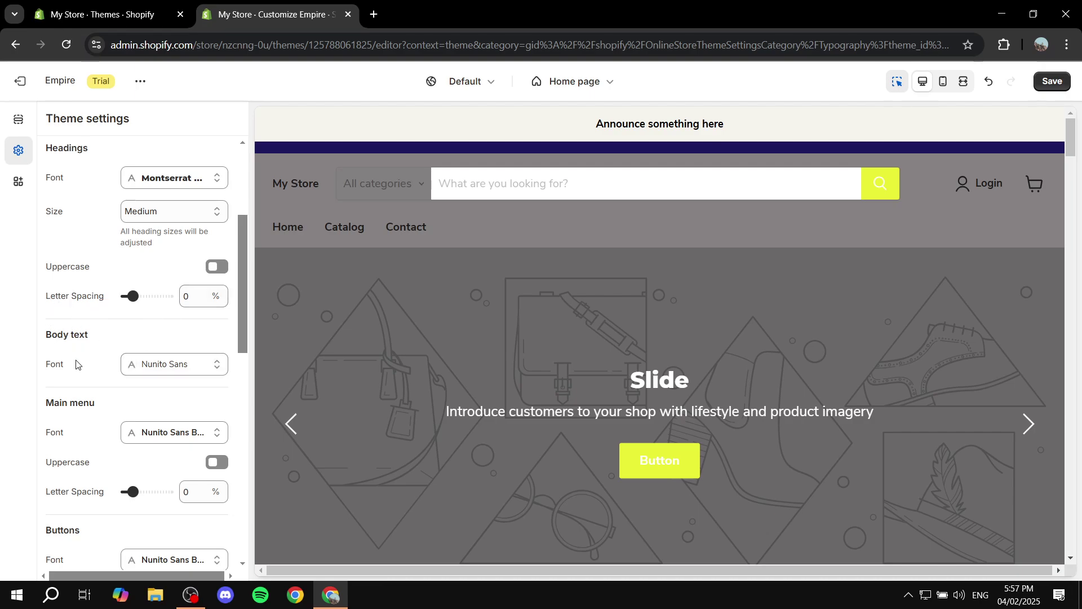
pyautogui.scroll(-3, 107, 279)
pyautogui.scroll(-6, 169, 350)
pyautogui.scroll(12, 220, 340)
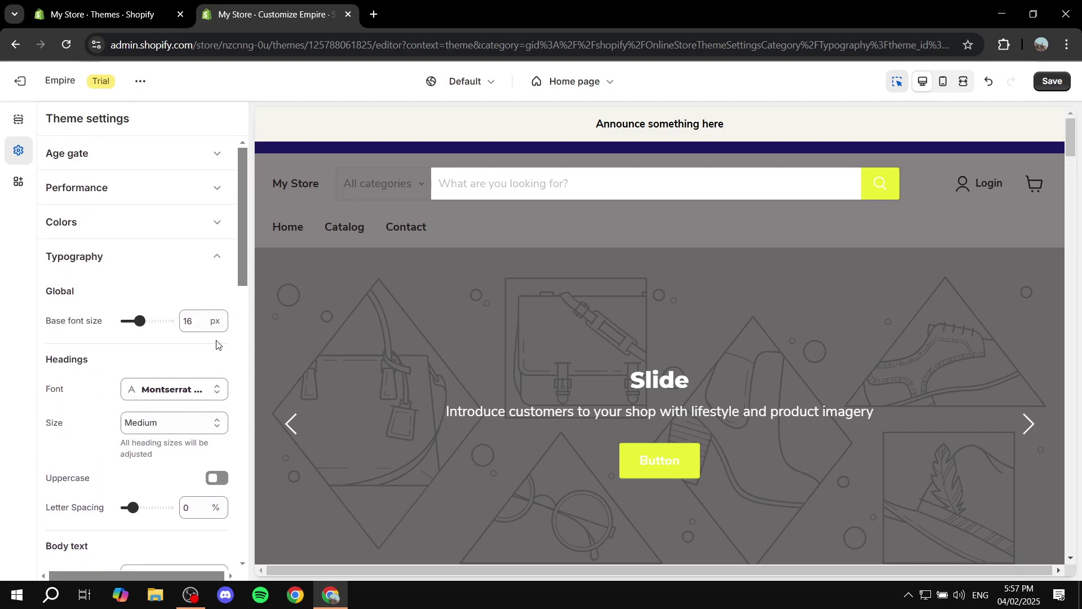
pyautogui.click(218, 265)
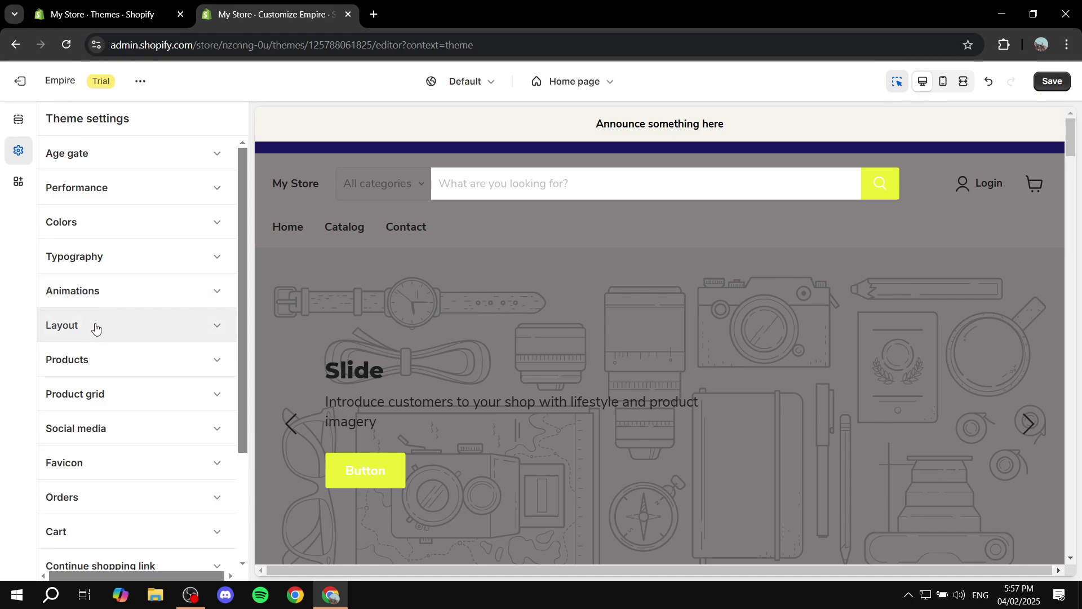
# Step: Examine the Products settings, including sale badges, inventory, product form, quantity and color swatches
pyautogui.scroll(-1, 97, 328)
pyautogui.click(117, 289)
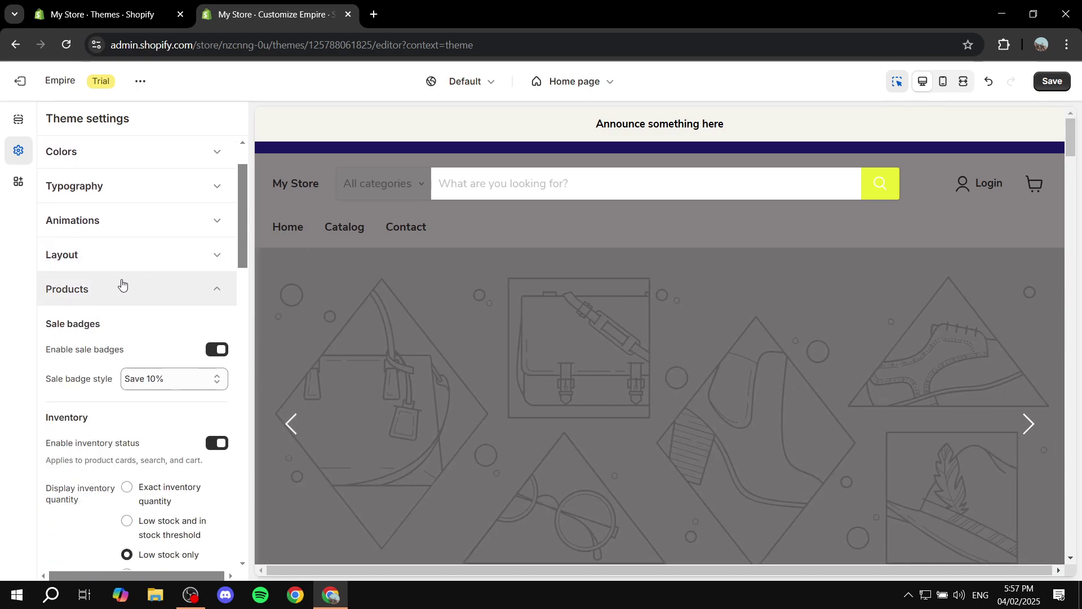
pyautogui.scroll(-2, 141, 298)
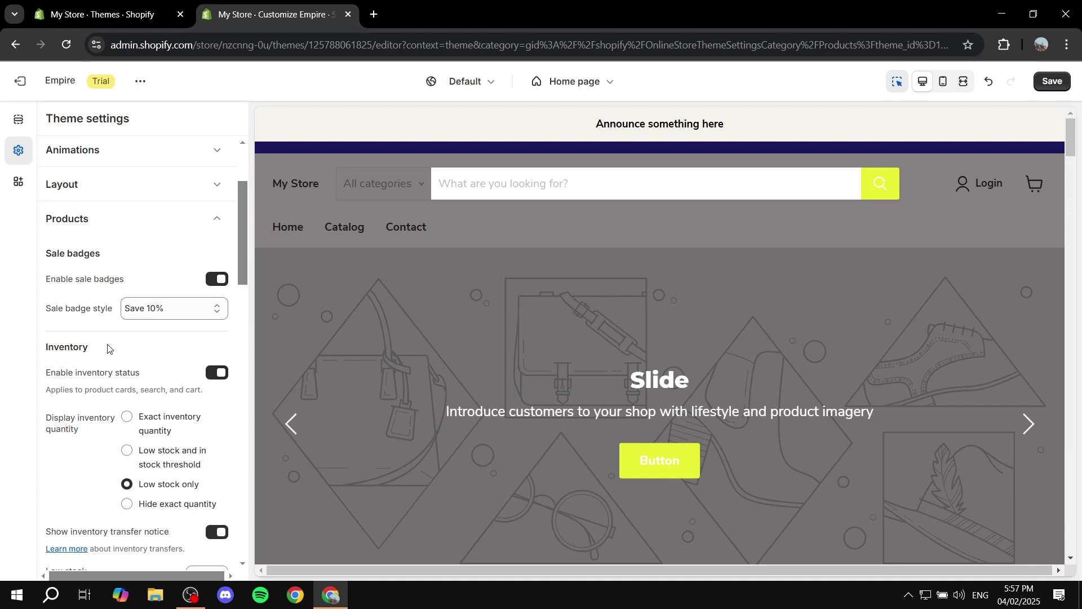
pyautogui.scroll(-2, 140, 365)
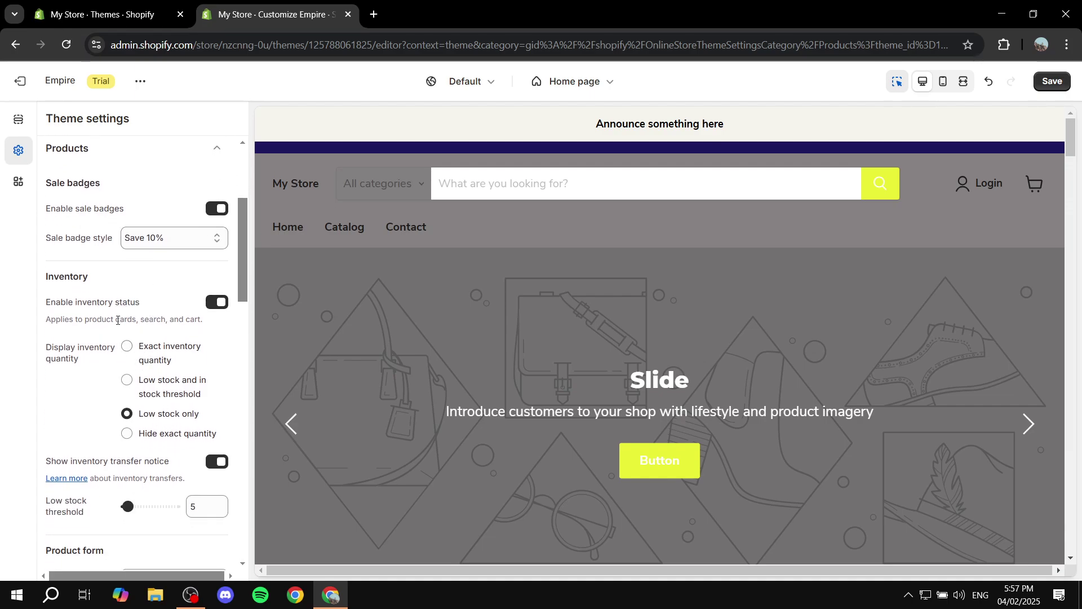
pyautogui.scroll(-2, 113, 304)
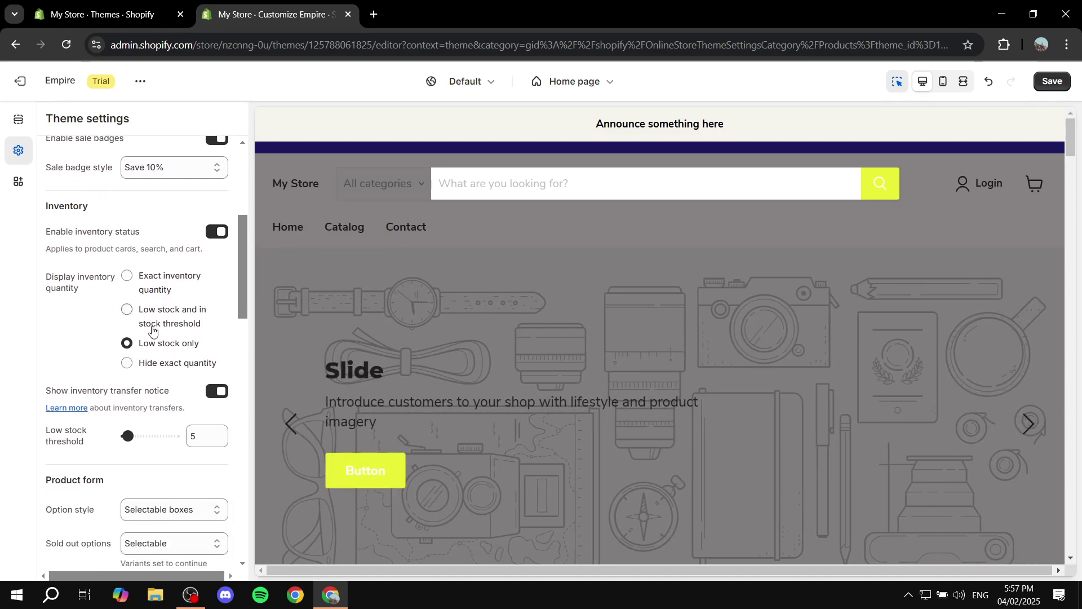
pyautogui.scroll(-4, 113, 310)
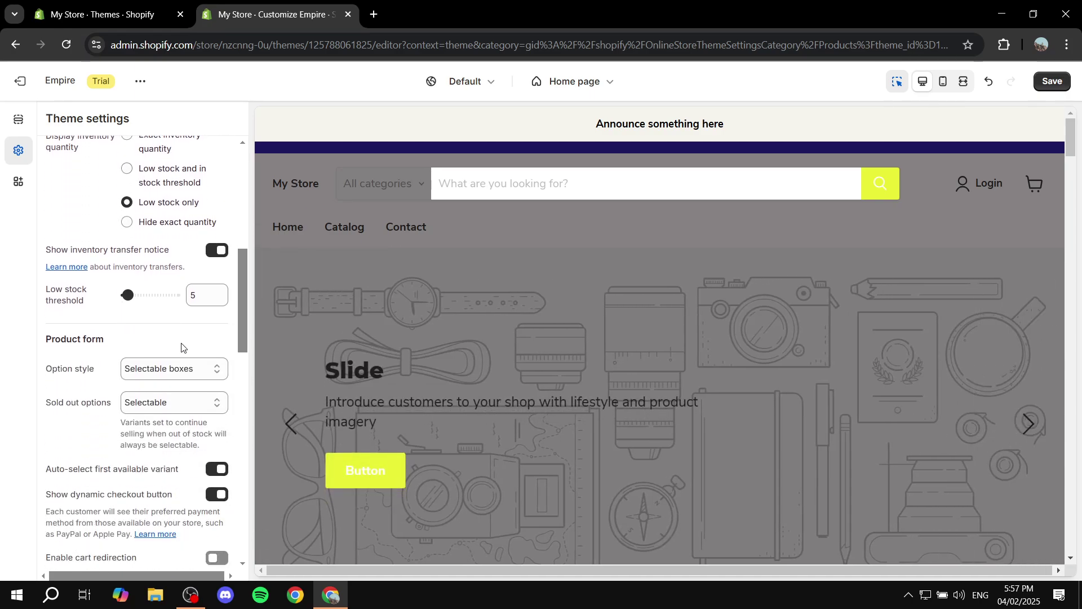
pyautogui.scroll(-10, 144, 337)
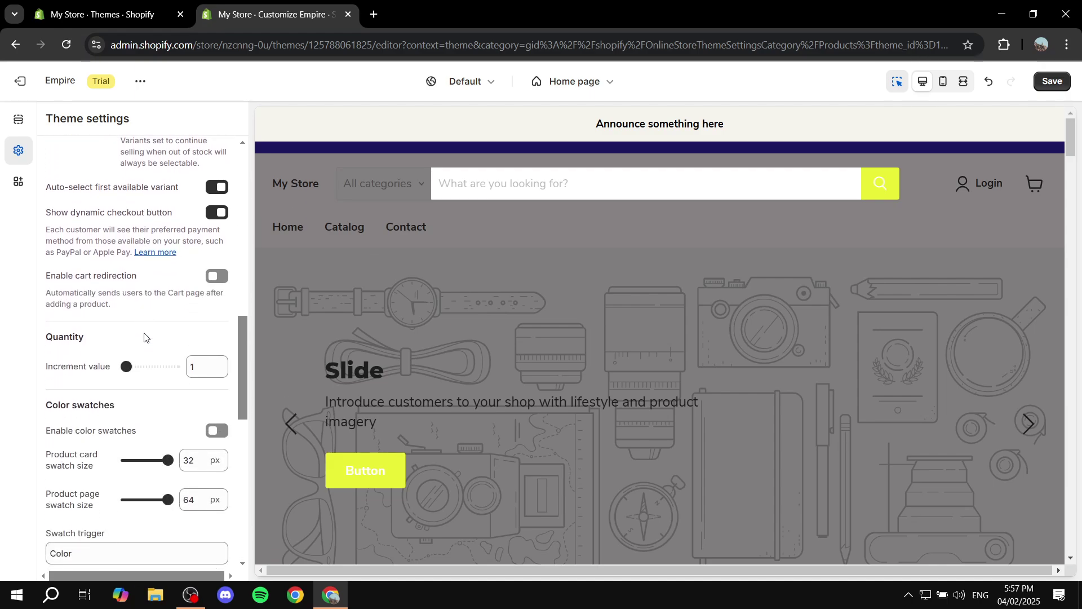
pyautogui.scroll(-6, 183, 285)
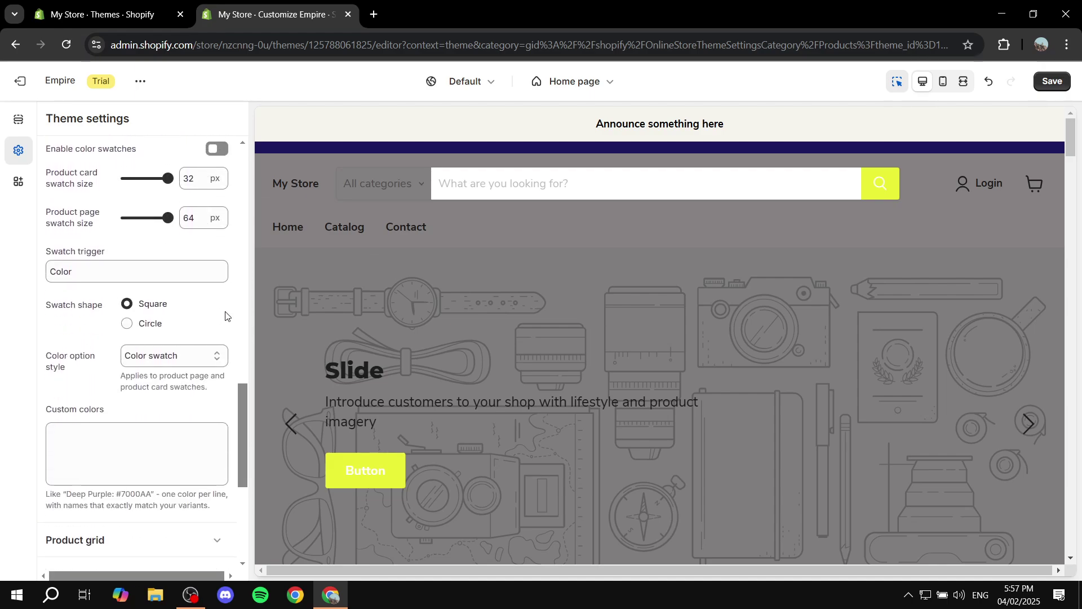
pyautogui.scroll(-6, 199, 382)
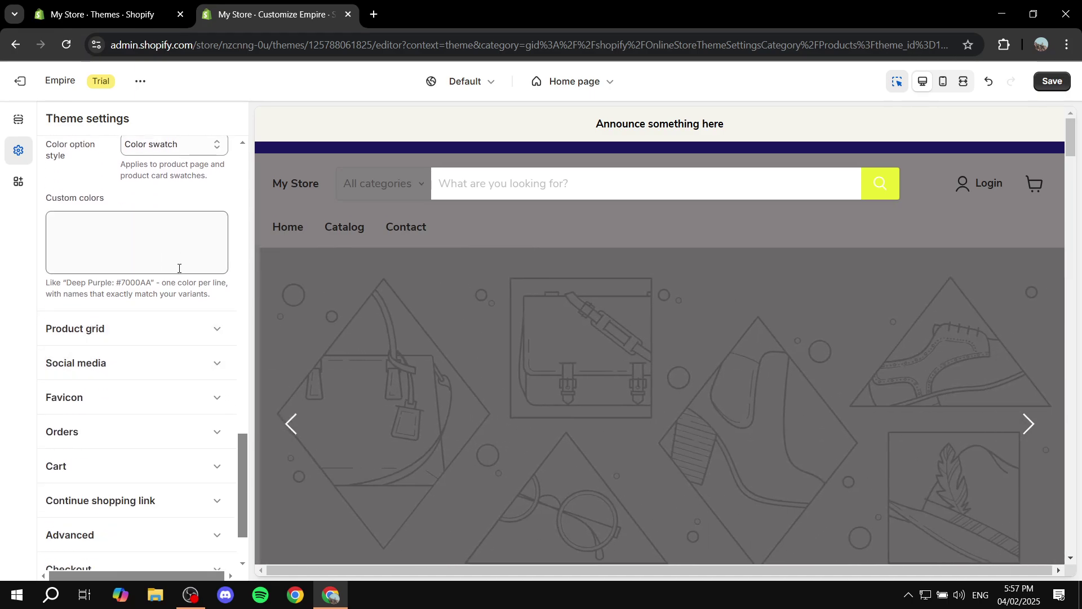
pyautogui.scroll(6, 179, 269)
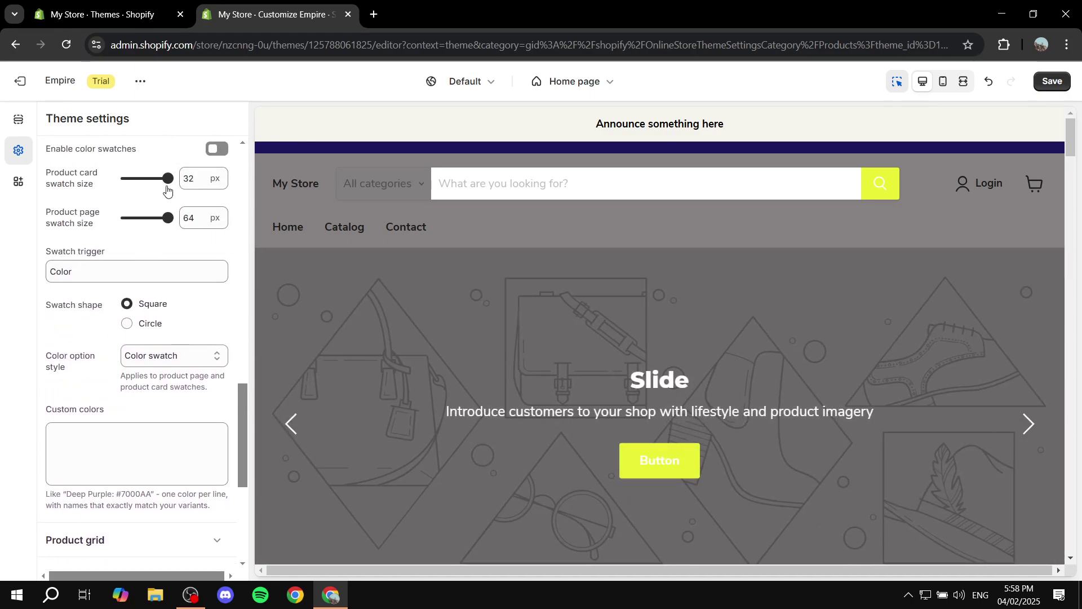
# Step: Check the product templates available in the editor's page selector, staying on the home page
pyautogui.scroll(20, 165, 191)
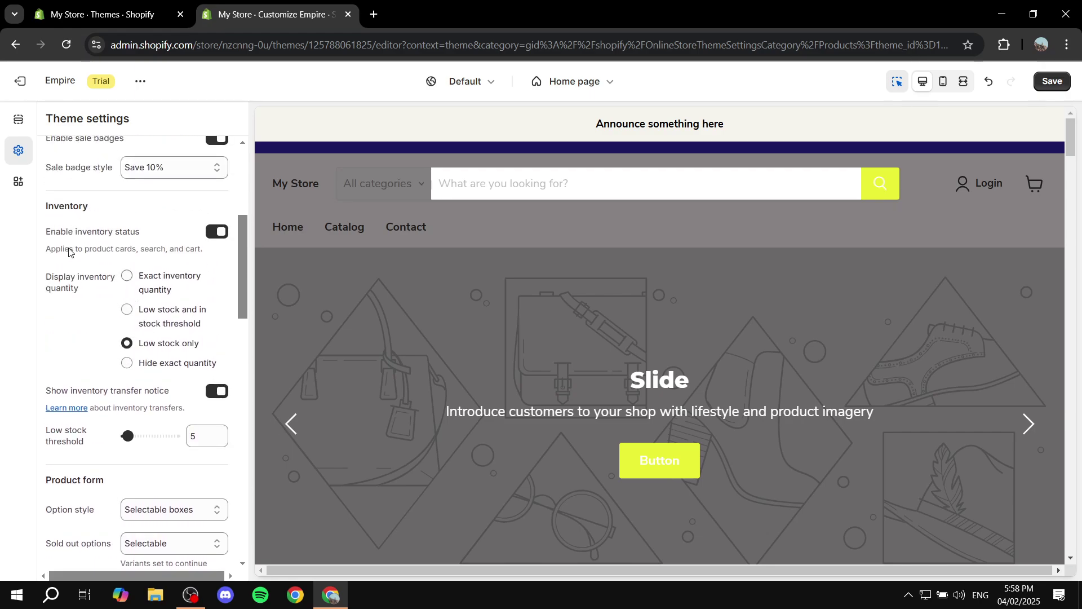
pyautogui.click(576, 82)
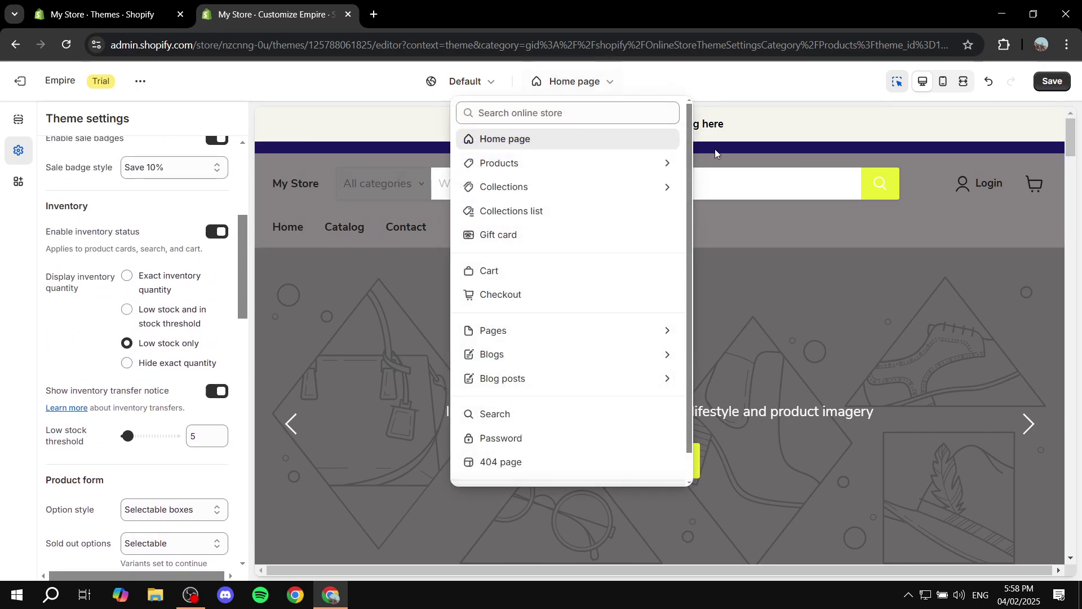
pyautogui.click(554, 163)
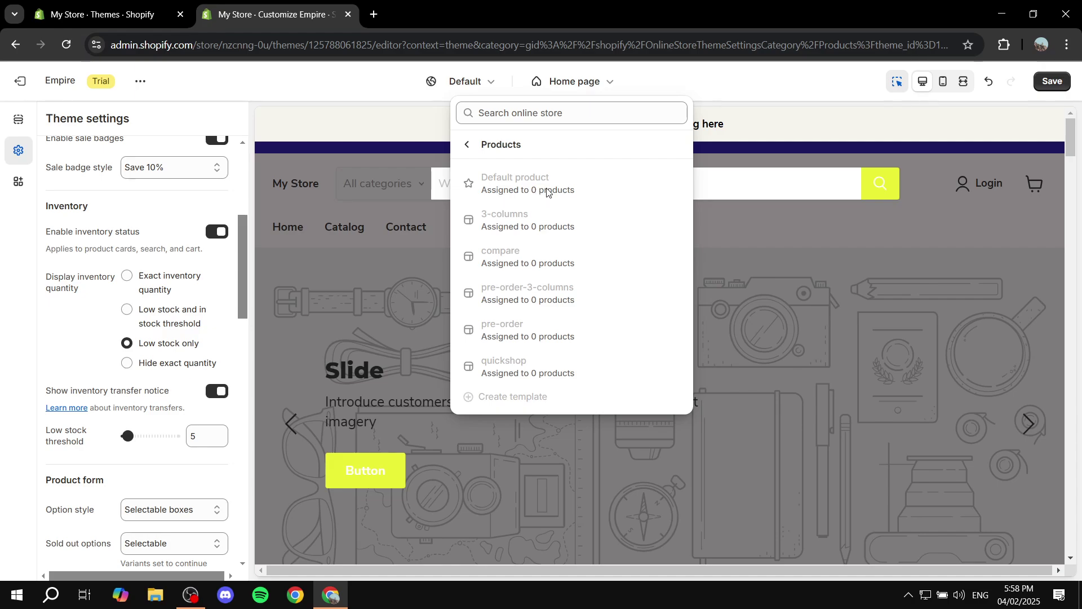
pyautogui.click(468, 145)
pyautogui.click(583, 83)
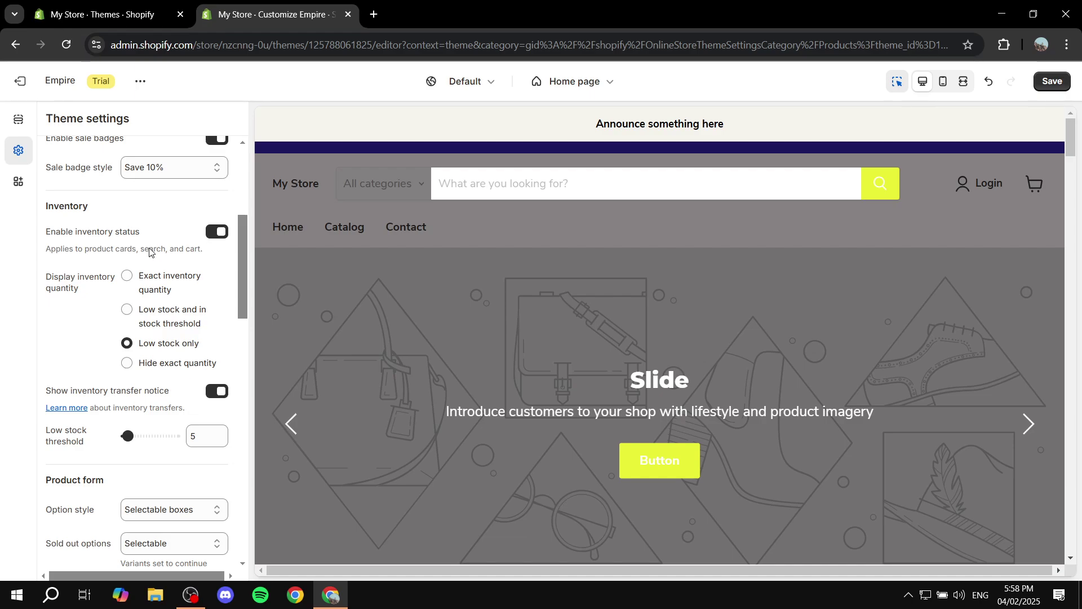
# Step: Collapse the Products category, view the Social media account fields, and look over the remaining theme settings categories
pyautogui.scroll(3, 181, 302)
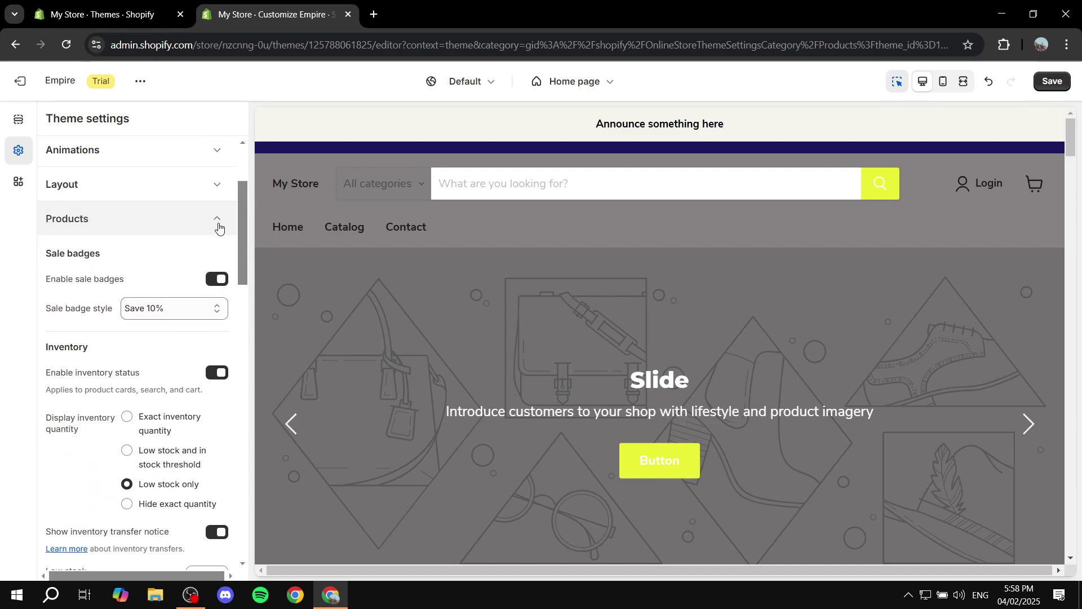
pyautogui.click(218, 220)
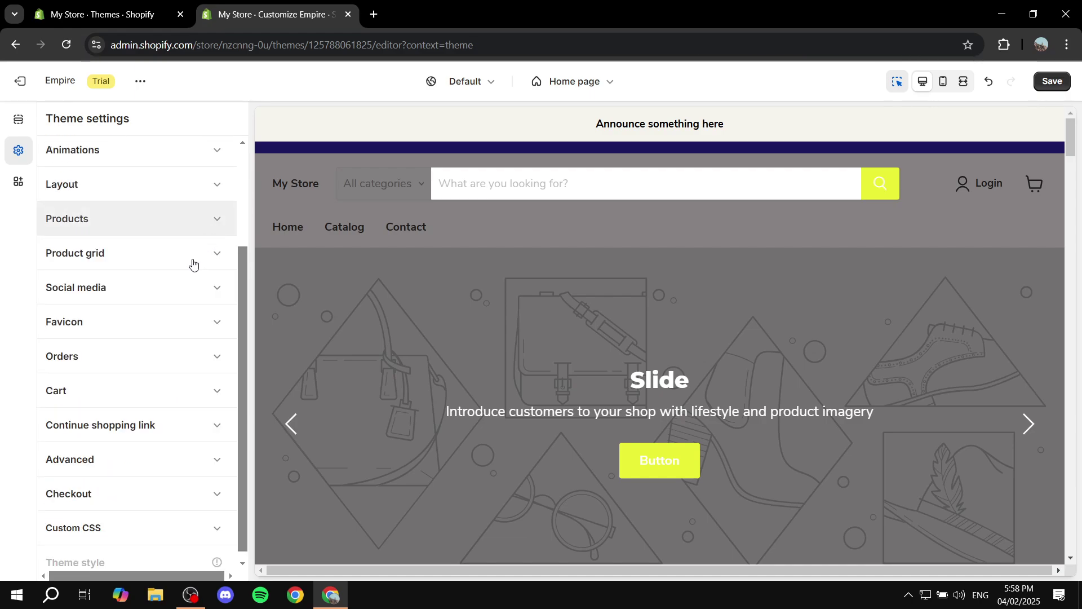
pyautogui.click(166, 287)
pyautogui.scroll(-2, 141, 302)
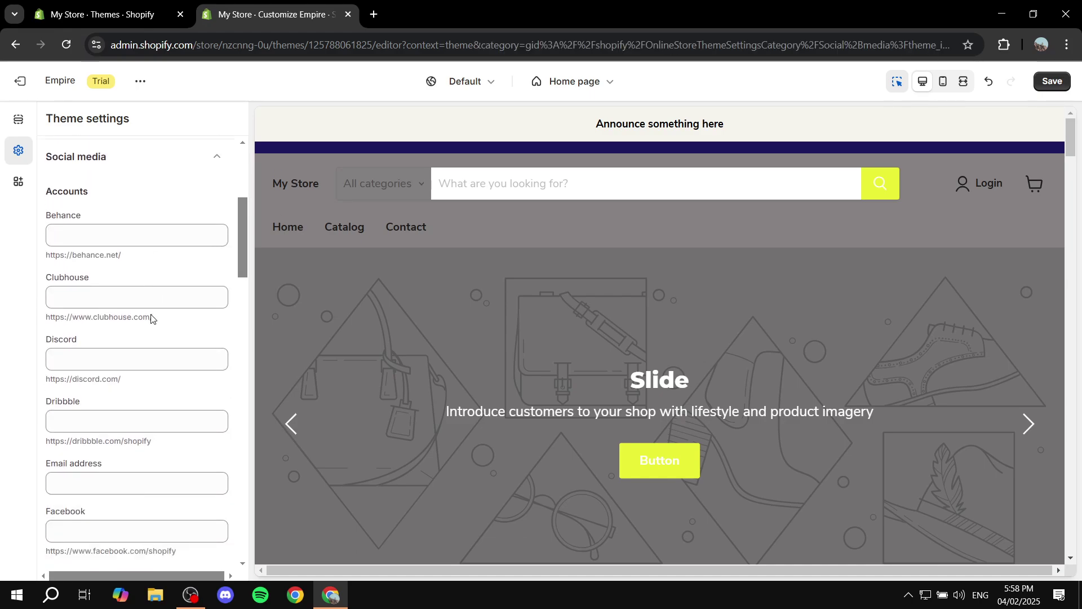
pyautogui.scroll(4, 169, 344)
pyautogui.click(179, 365)
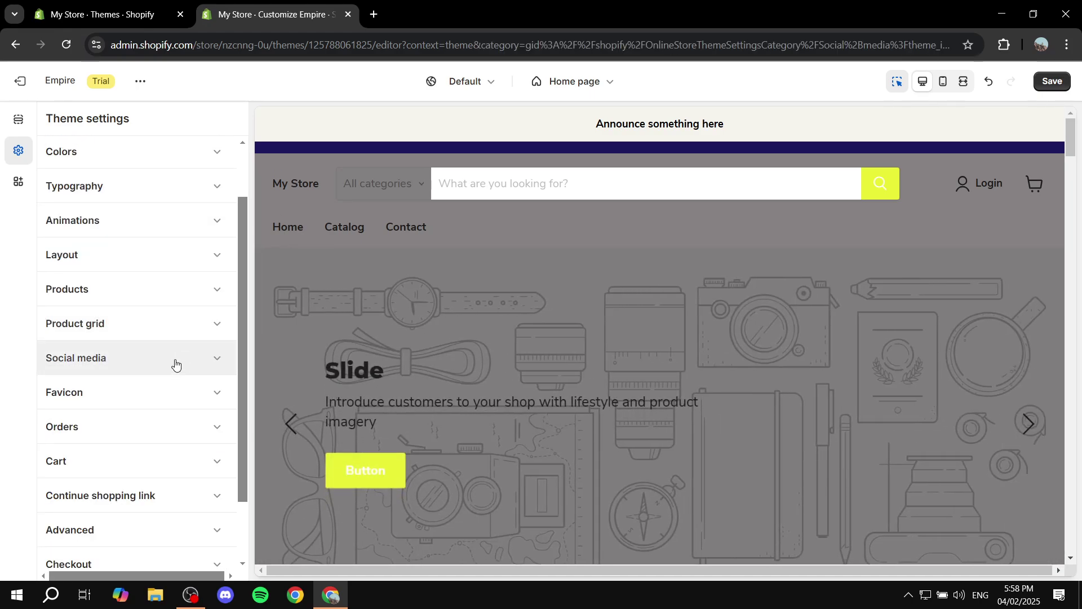
pyautogui.scroll(-2, 157, 377)
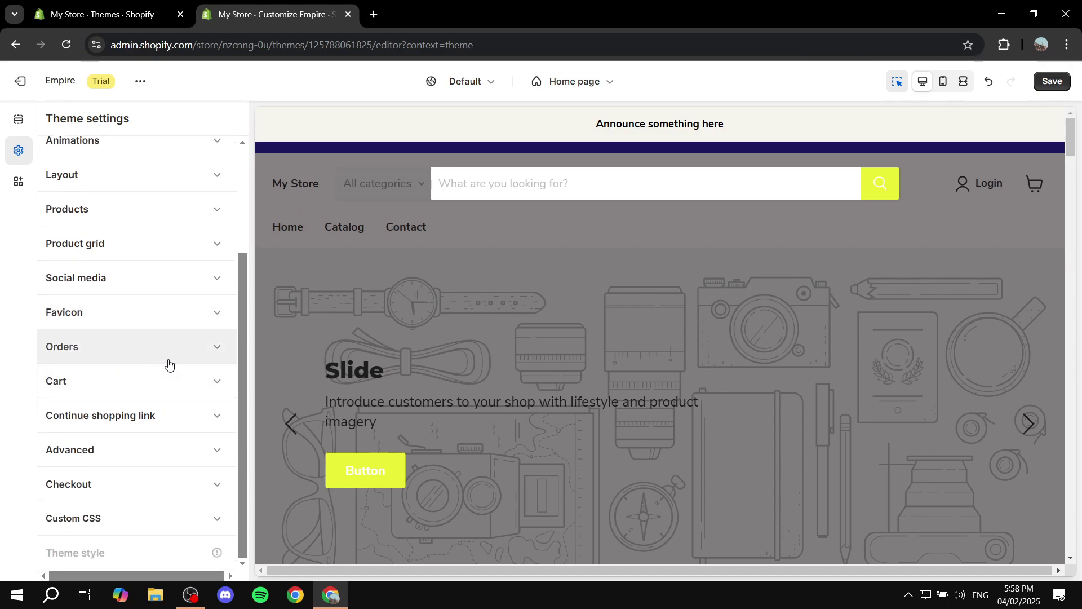
pyautogui.scroll(5, 118, 332)
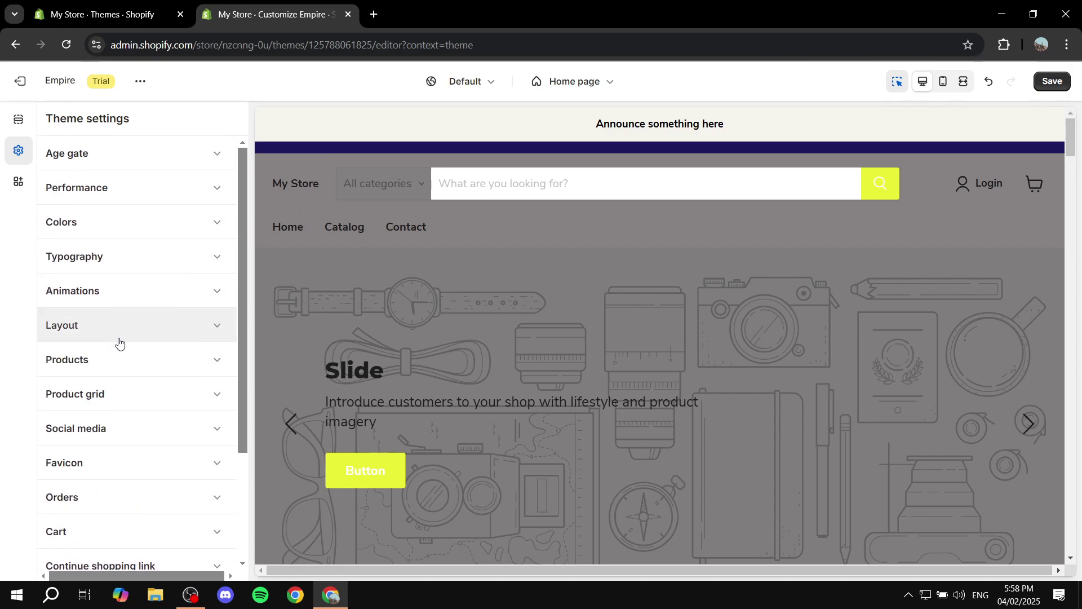
# Step: Upload Tutorial.png from the Explainer Media folder as the logo image of the home page's Header section
pyautogui.click(19, 119)
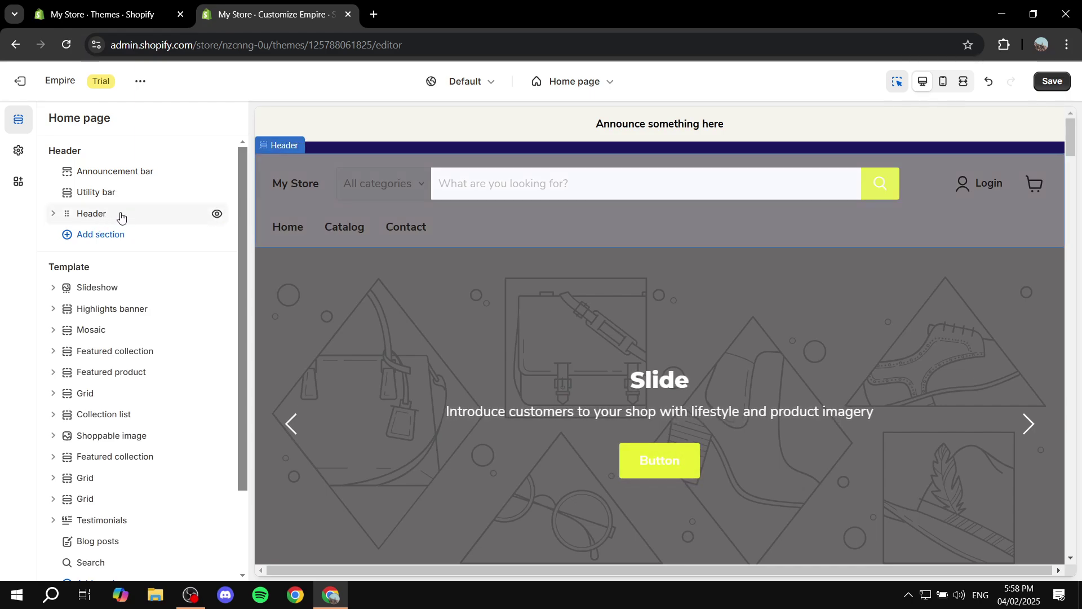
pyautogui.click(509, 234)
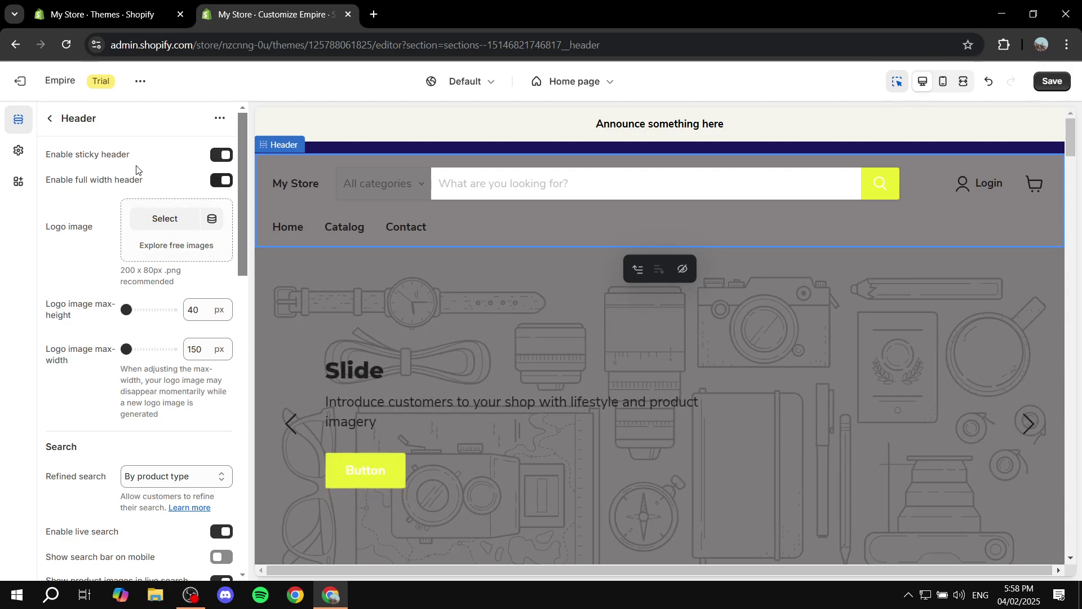
pyautogui.moveTo(39, 233); pyautogui.dragTo(107, 229)
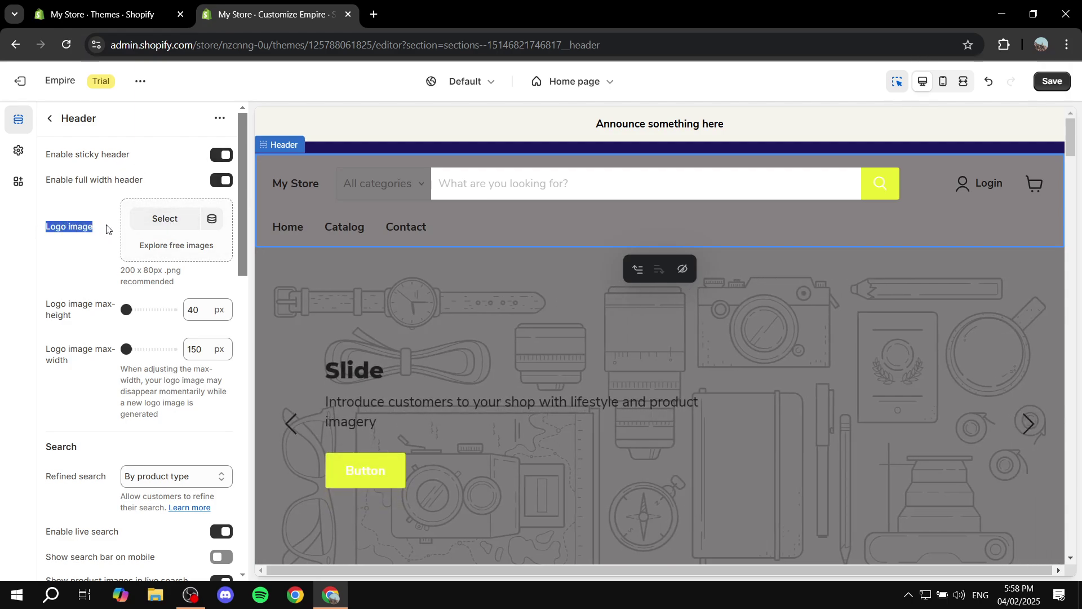
pyautogui.click(169, 221)
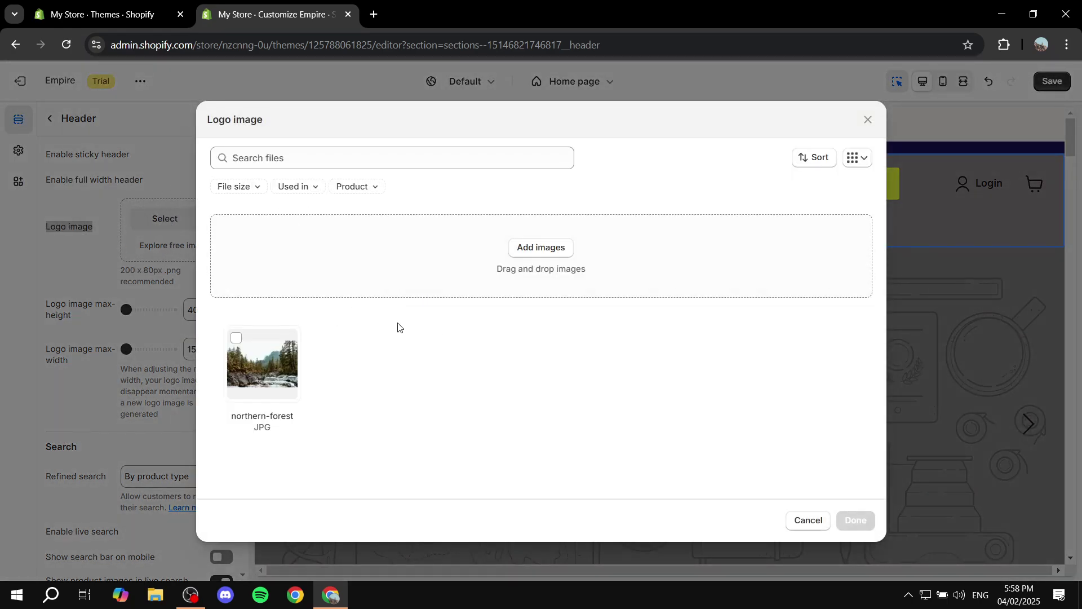
pyautogui.click(541, 248)
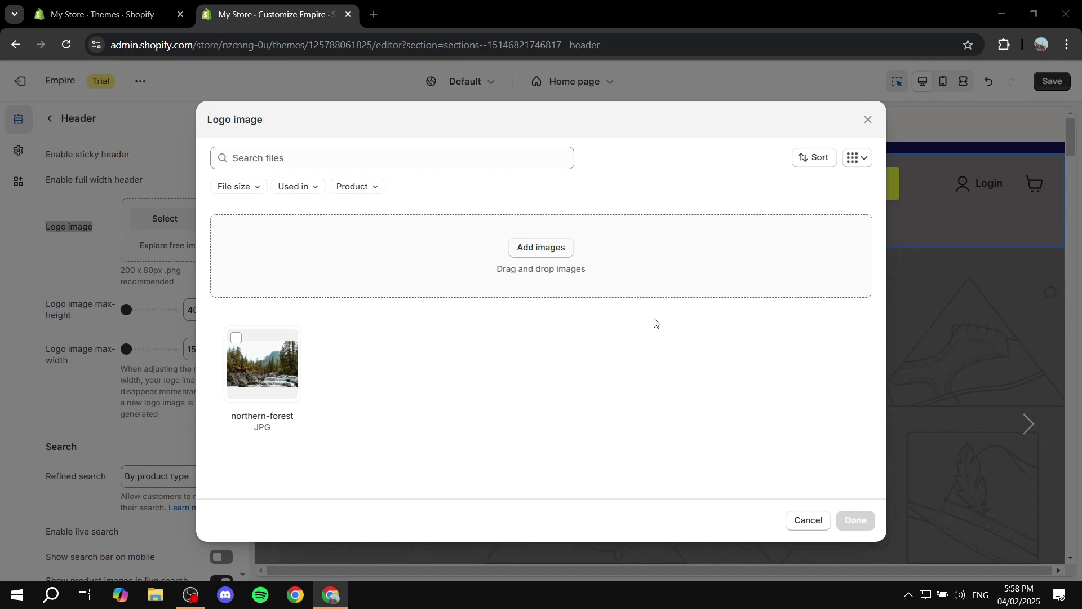
pyautogui.scroll(-2, 398, 161)
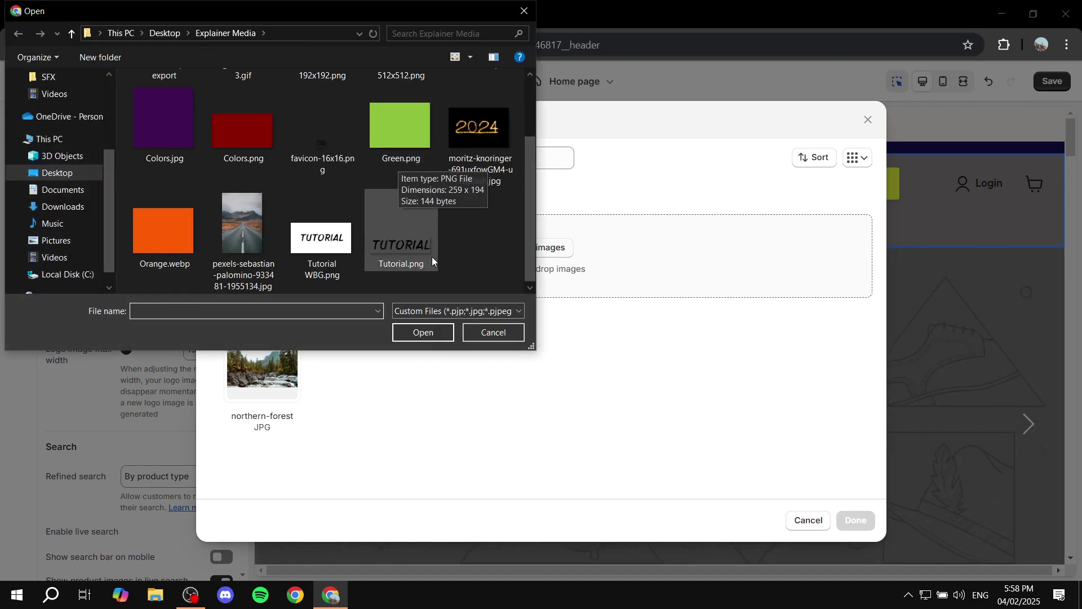
pyautogui.doubleClick(415, 245)
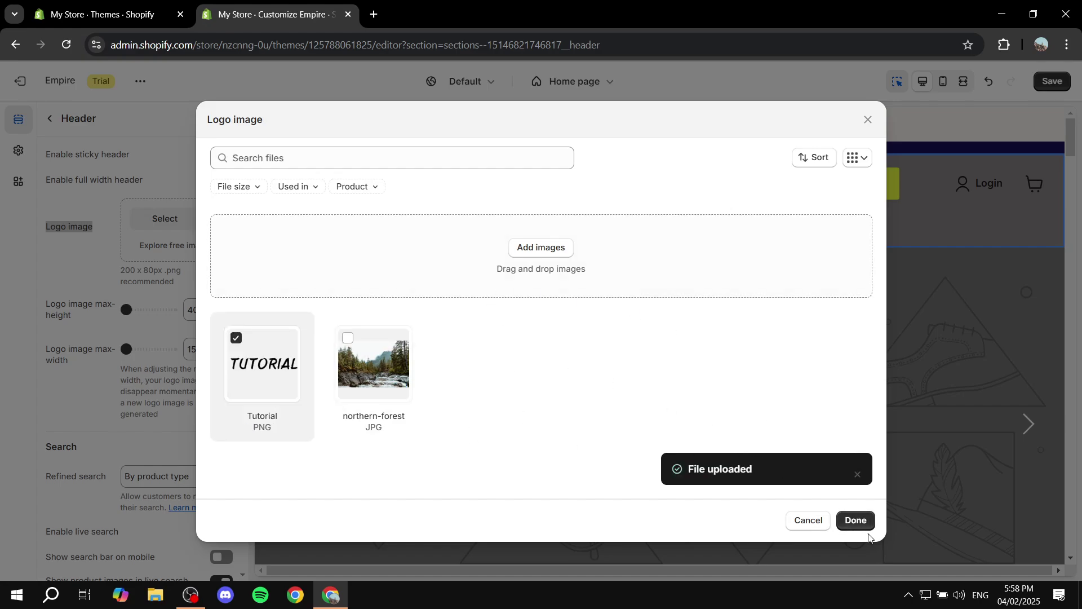
pyautogui.click(863, 525)
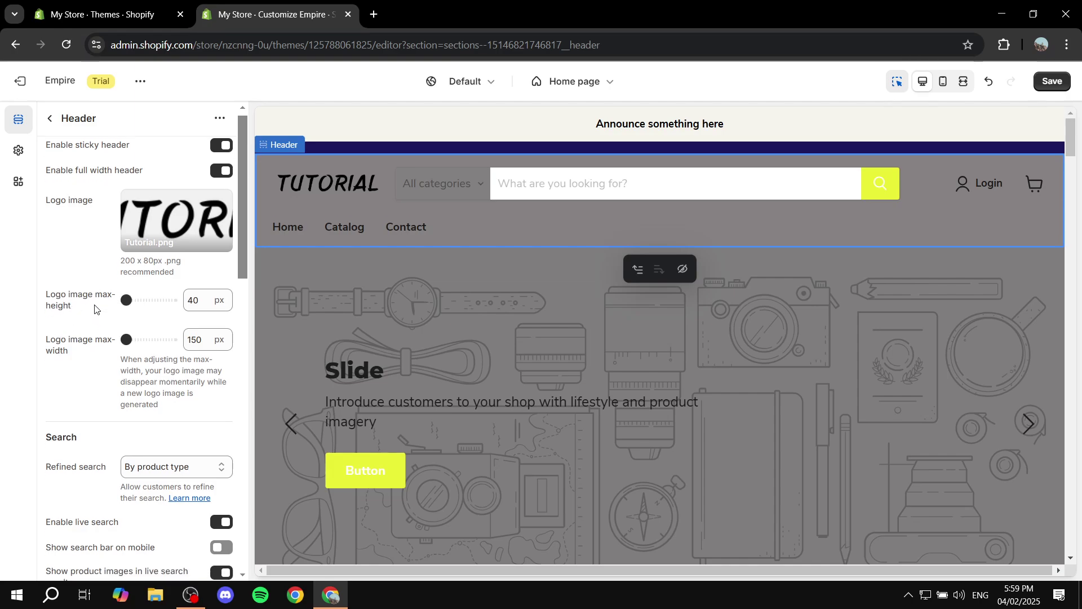
# Step: Review the header's logo size, search and menu settings
pyautogui.scroll(-2, 95, 210)
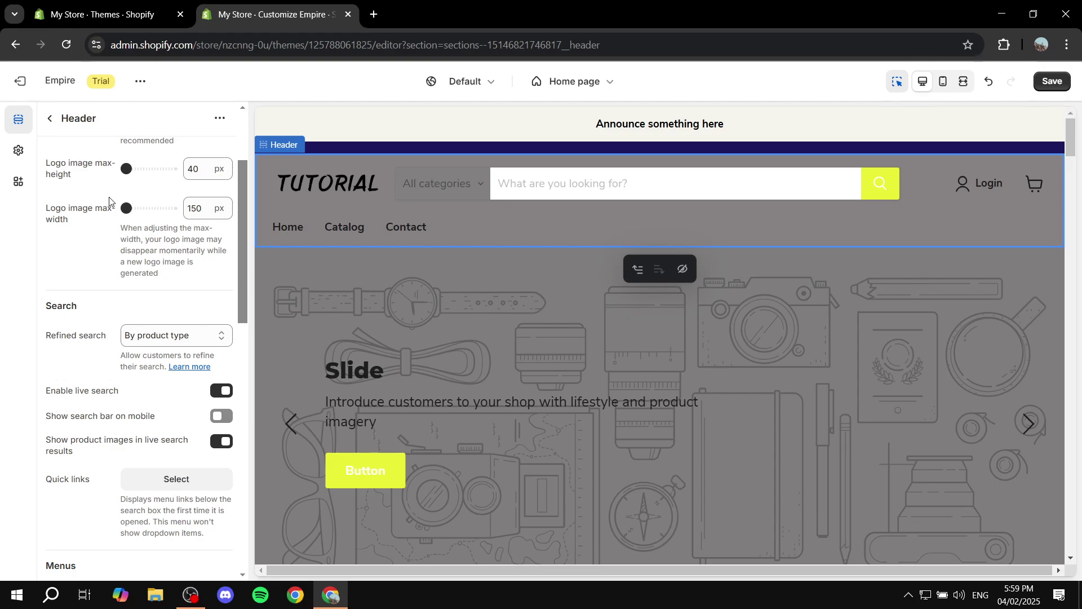
pyautogui.scroll(-1, 124, 288)
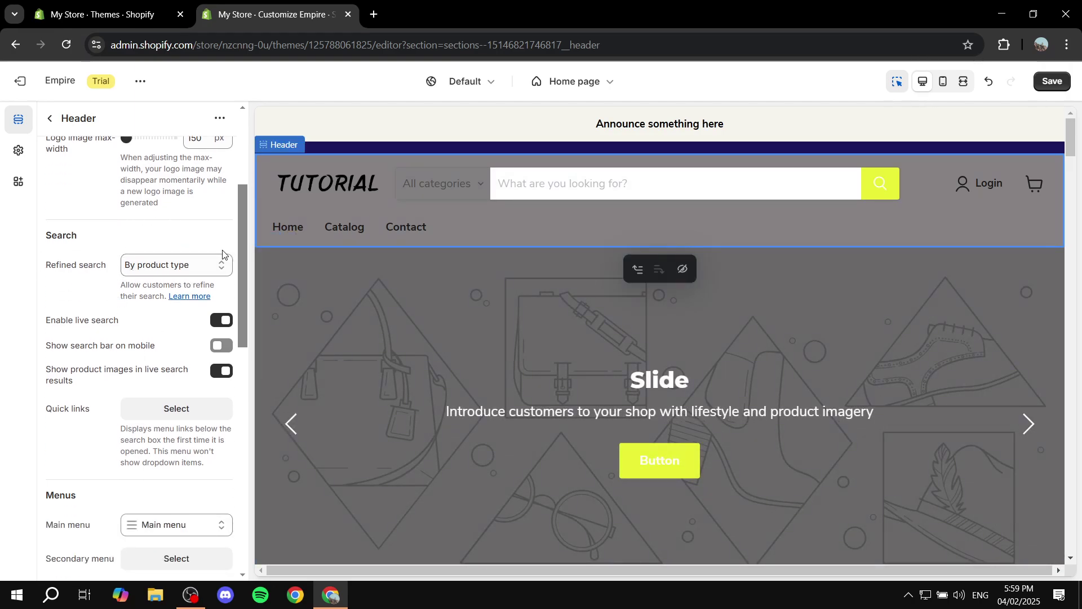
pyautogui.scroll(-3, 135, 284)
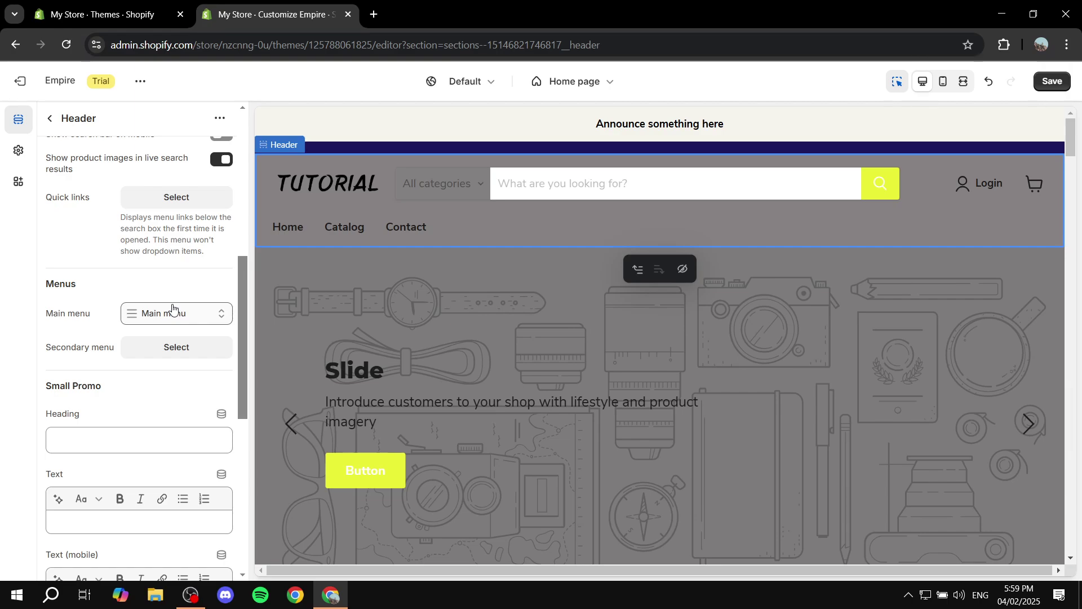
# Step: View the store's Menus page in the Shopify admin, then check the header's main menu options and return to the section list
pyautogui.hotkey('ctrl', 'Tab')
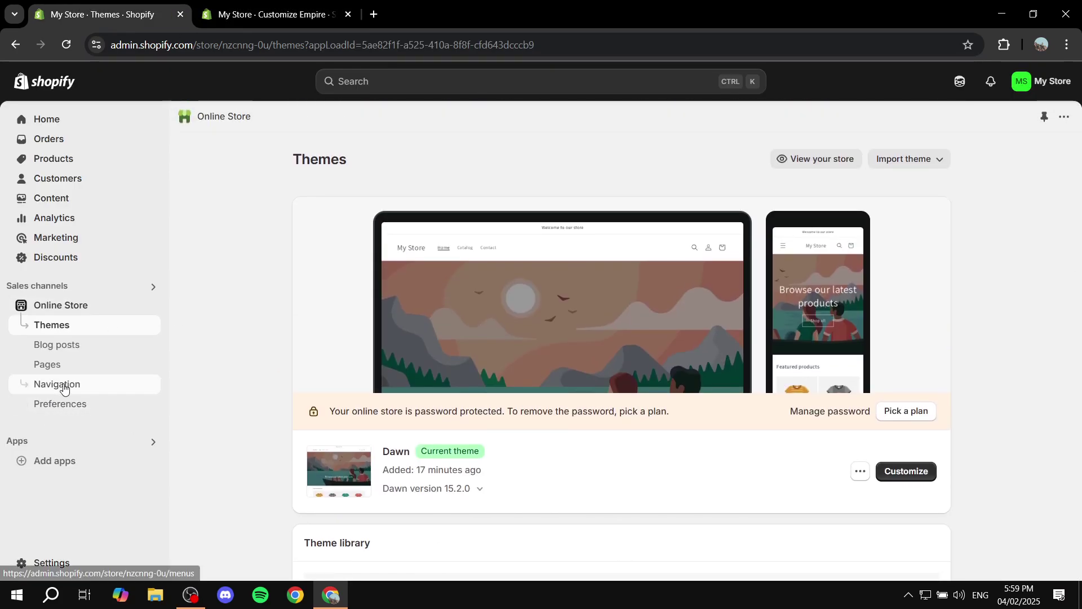
pyautogui.click(64, 388)
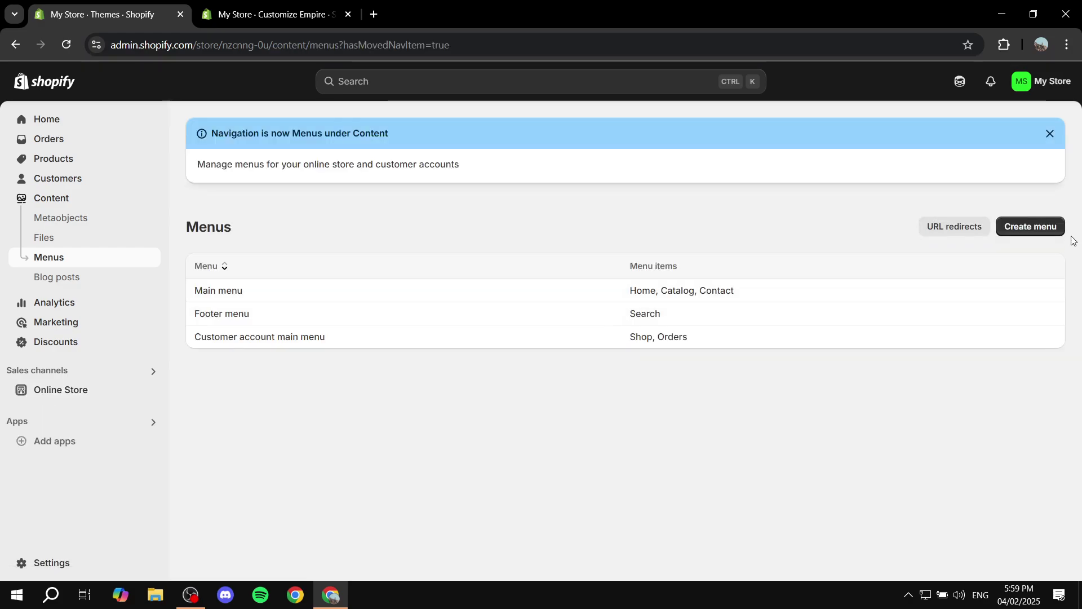
pyautogui.hotkey('ctrl', 'Tab')
pyautogui.click(224, 315)
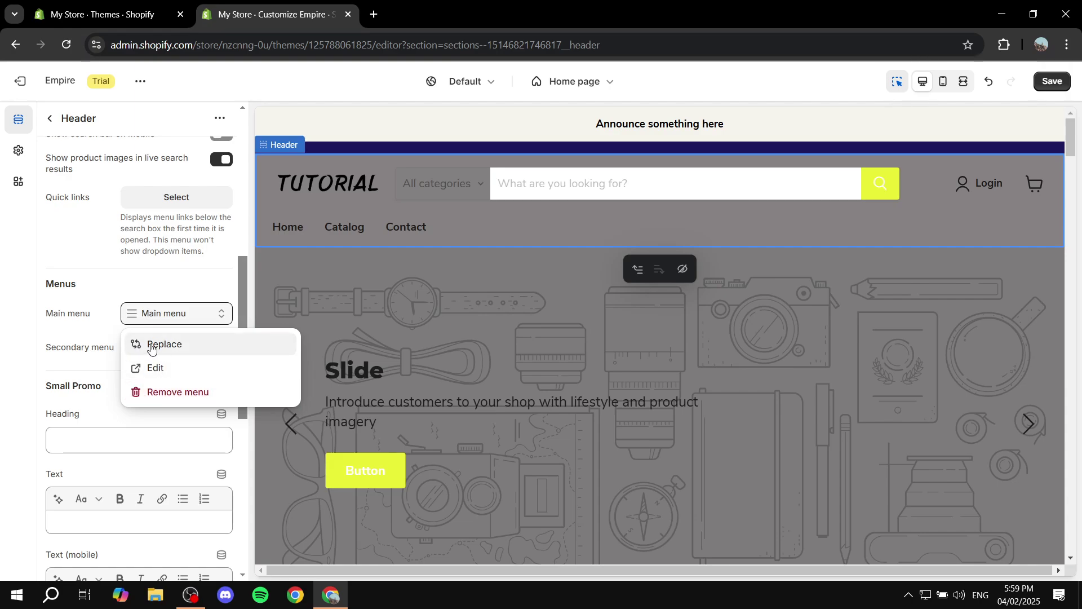
pyautogui.click(173, 312)
pyautogui.click(49, 119)
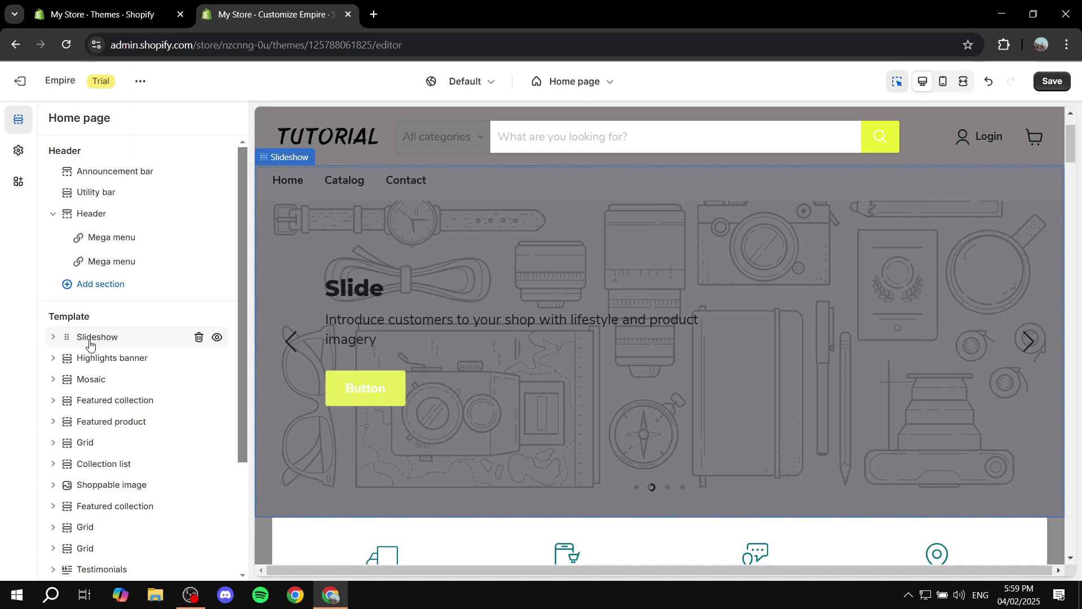
# Step: Examine the settings of the slide shown in the home page slideshow, then return to the section list
pyautogui.moveTo(49, 316); pyautogui.dragTo(110, 319)
pyautogui.click(110, 318)
pyautogui.click(511, 272)
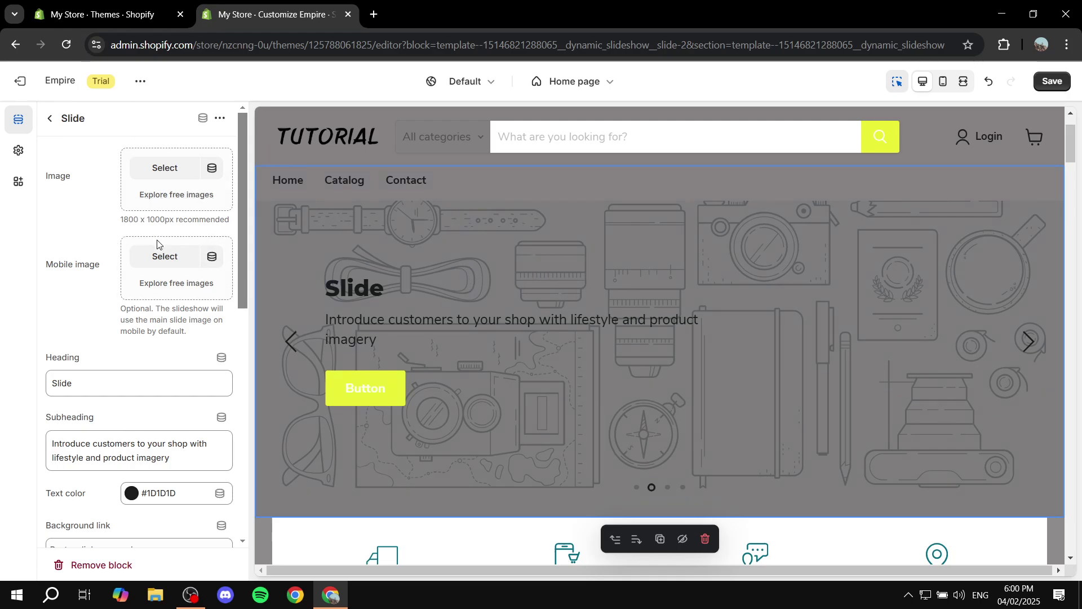
pyautogui.scroll(-8, 138, 287)
pyautogui.scroll(8, 133, 287)
pyautogui.click(51, 120)
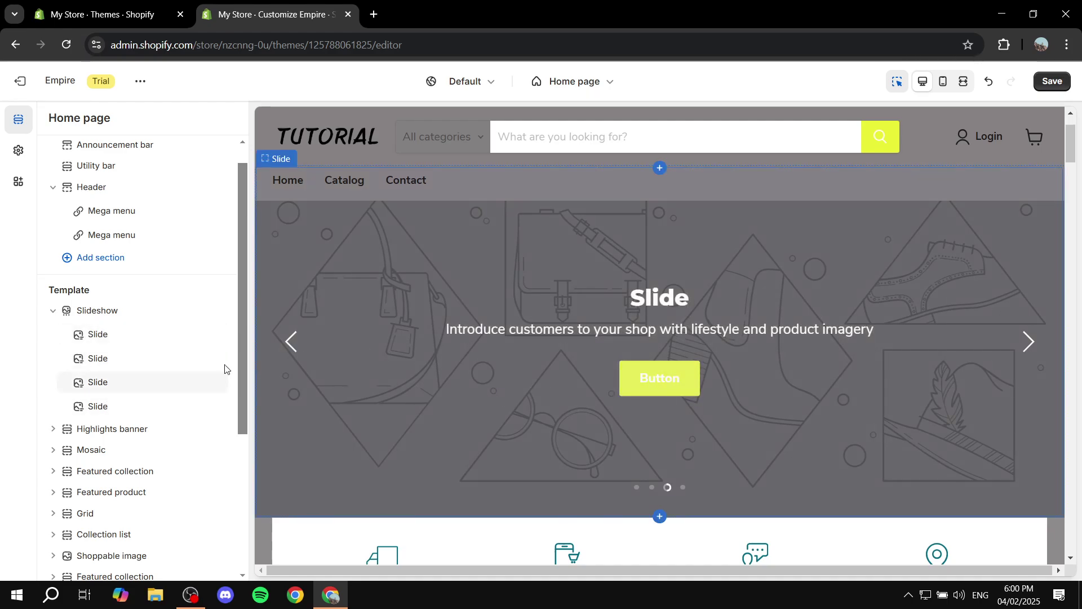
# Step: Set the first slideshow slide's image to the existing northern-forest JPG
pyautogui.click(100, 338)
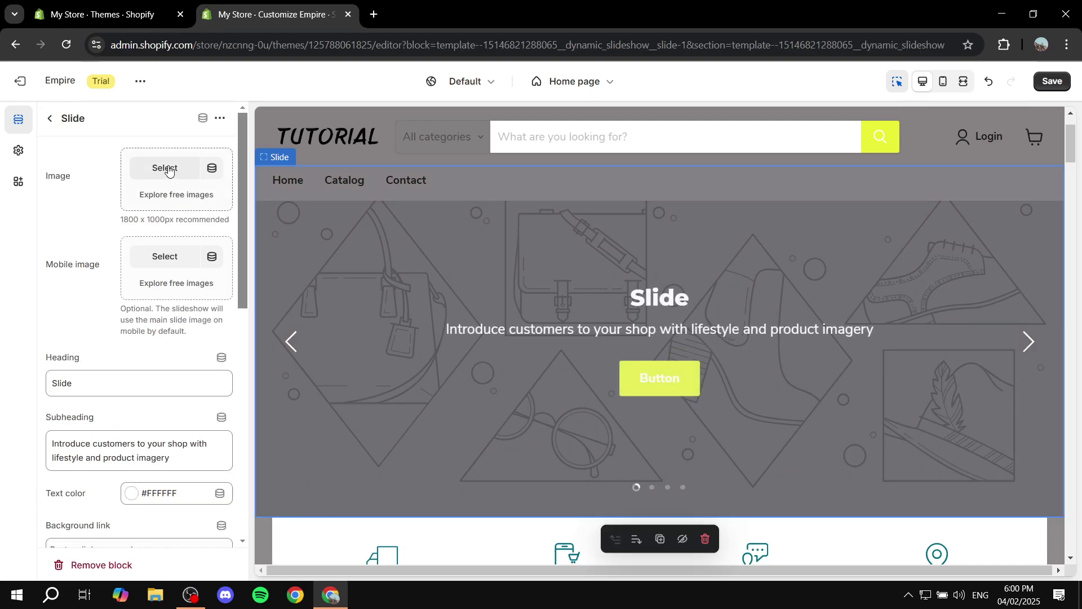
pyautogui.click(167, 169)
pyautogui.click(389, 378)
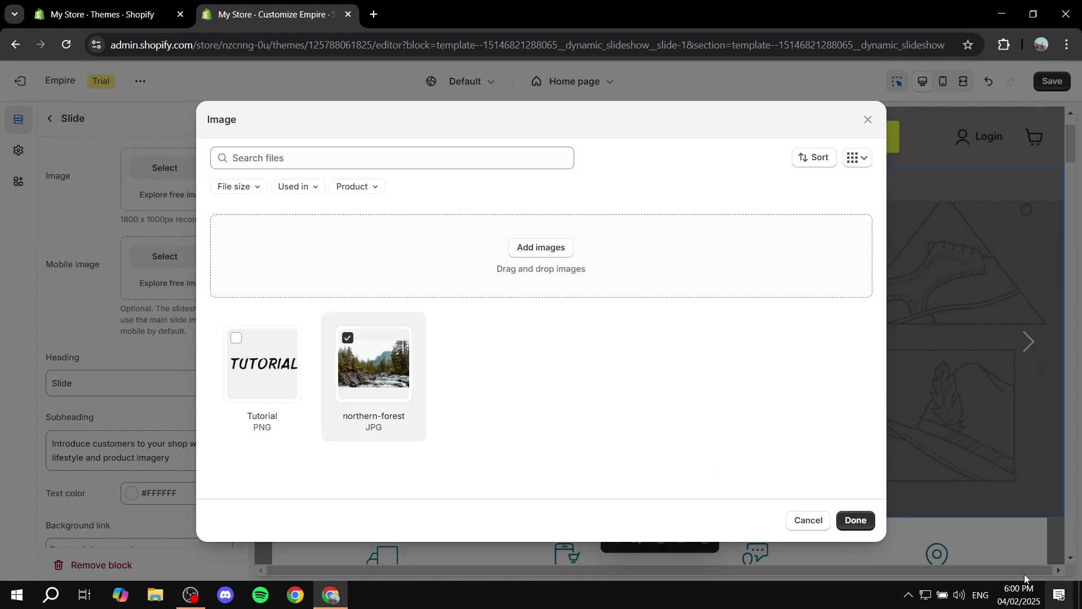
pyautogui.click(856, 521)
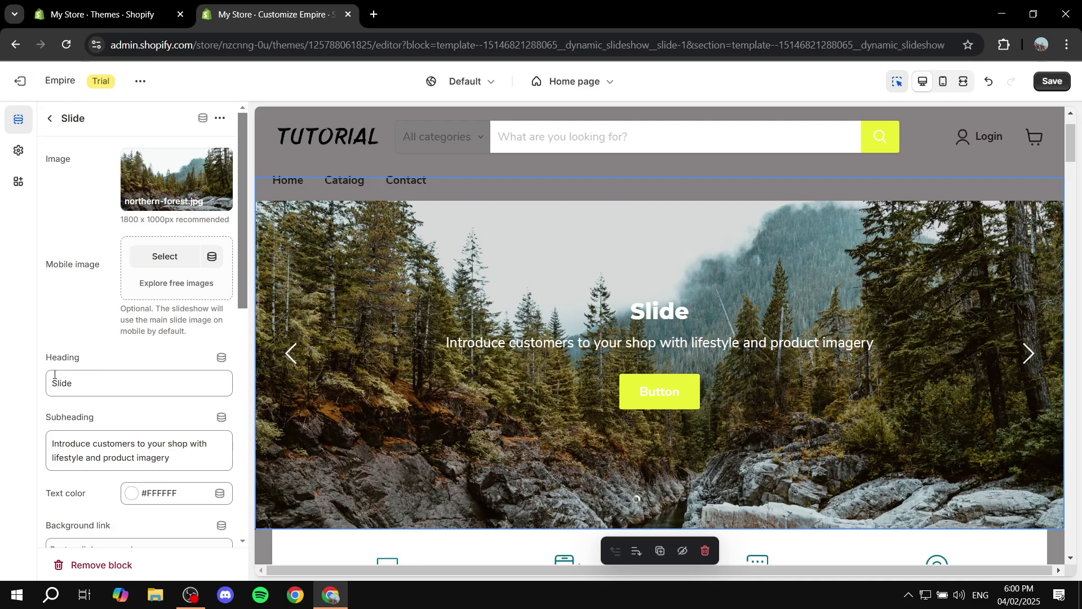
# Step: Set the first slide's Button 1 style to Secondary
pyautogui.scroll(-1, 162, 366)
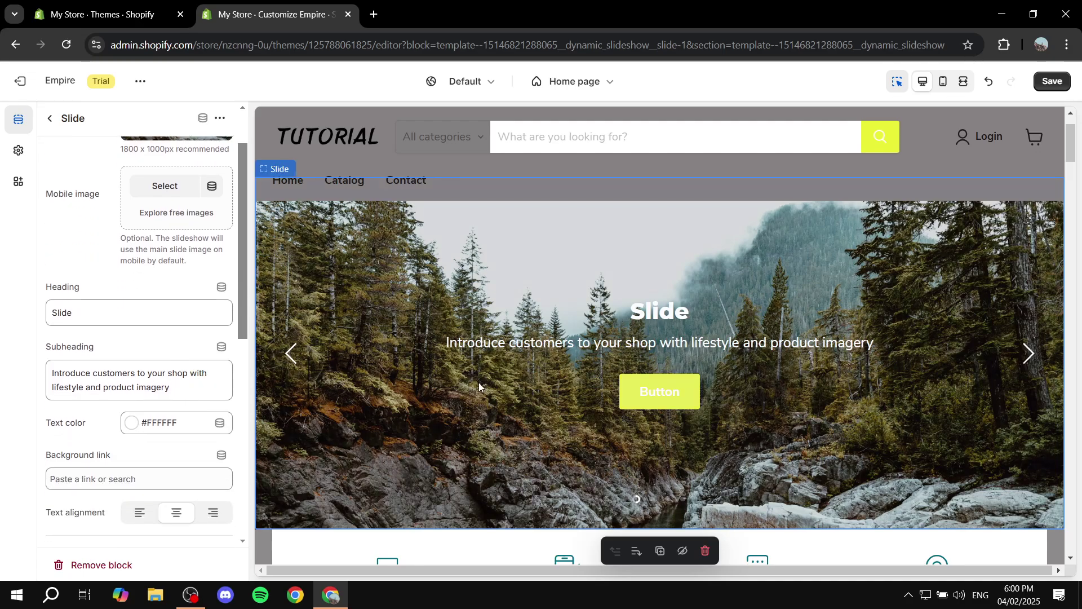
pyautogui.scroll(-1, 151, 377)
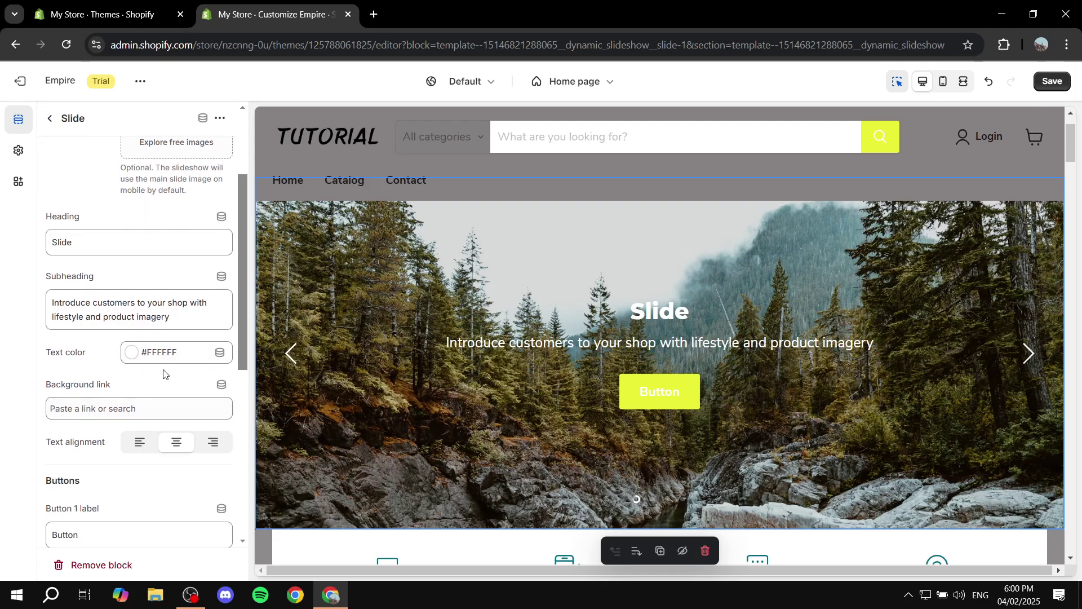
pyautogui.scroll(-3, 94, 297)
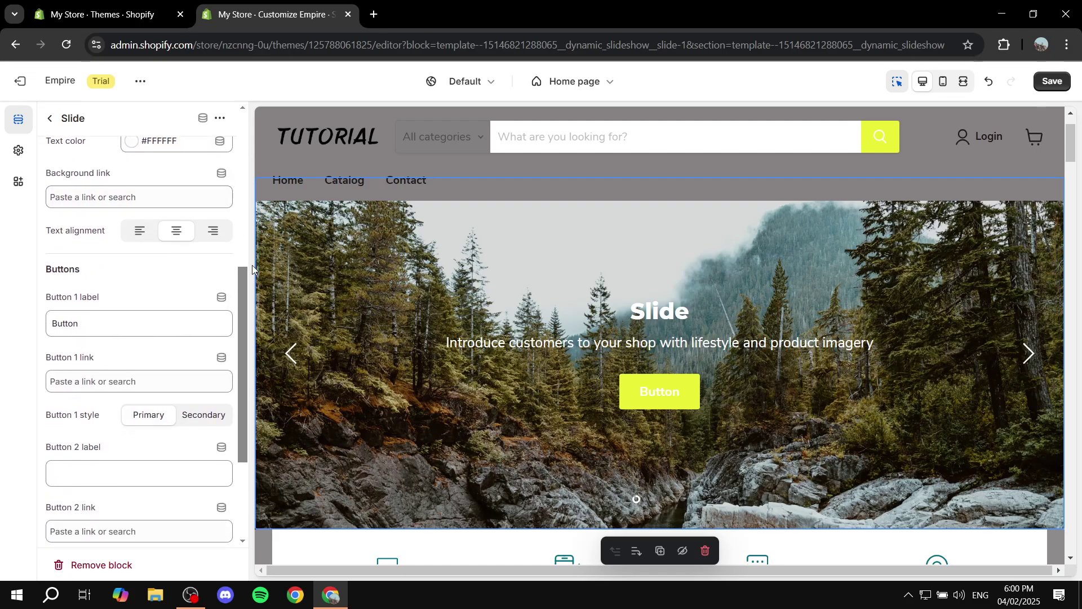
pyautogui.scroll(-3, 159, 285)
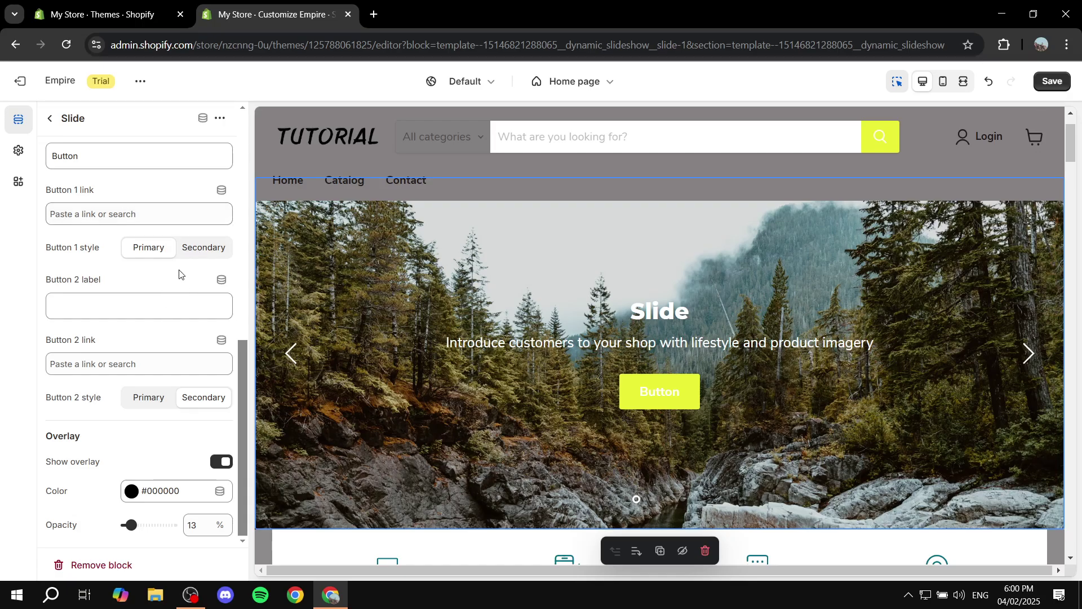
pyautogui.click(207, 250)
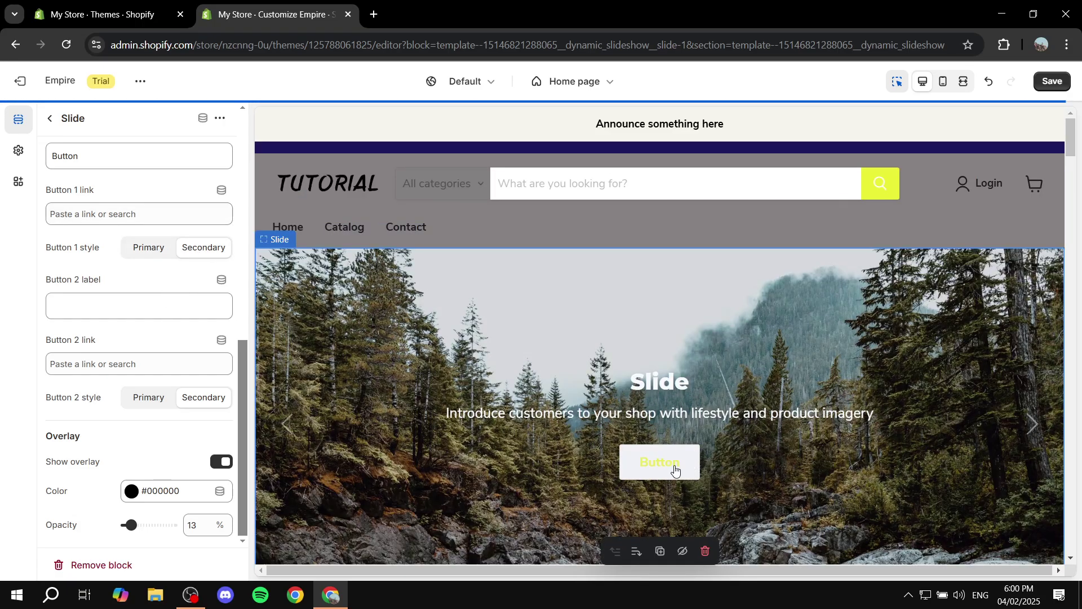
# Step: Set the first slide's Button 1 style to Primary
pyautogui.click(132, 250)
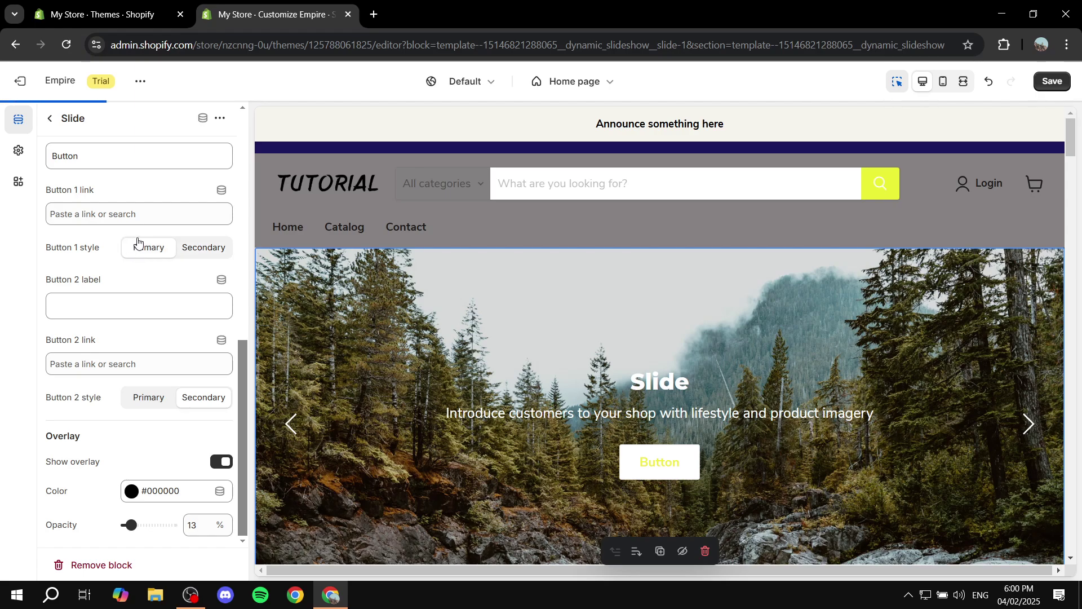
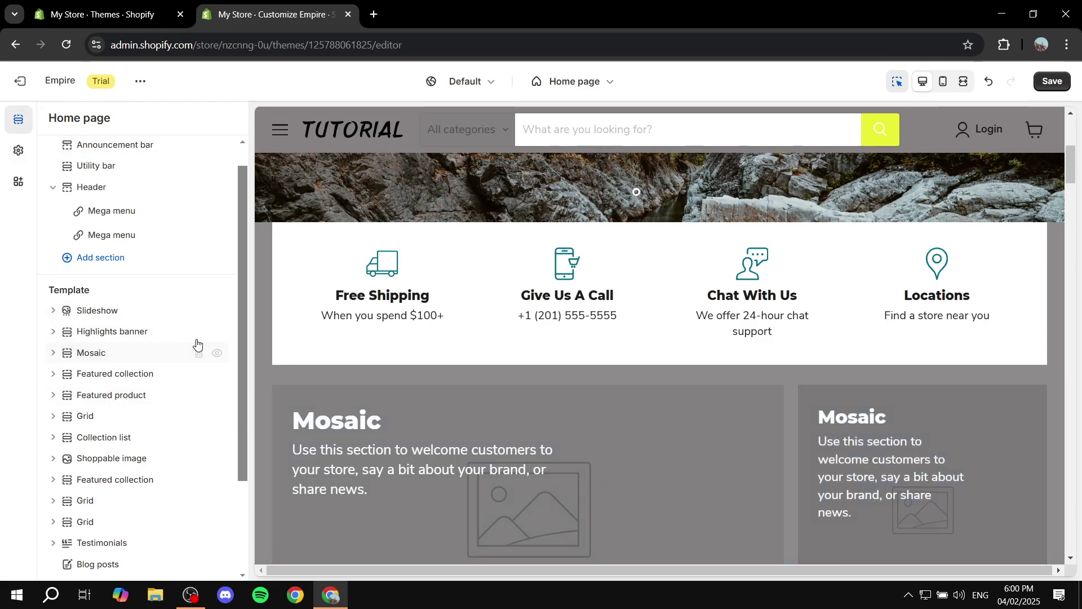
# Step: Review the available template sections and add a Highlights banner at the end of the home page template
pyautogui.scroll(-3, 192, 335)
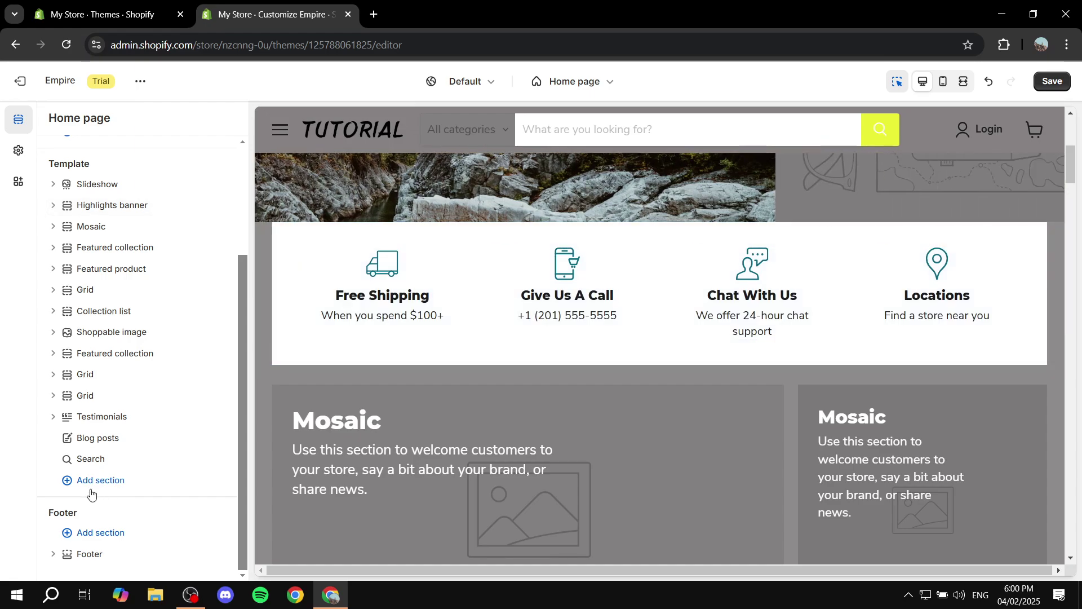
pyautogui.click(102, 480)
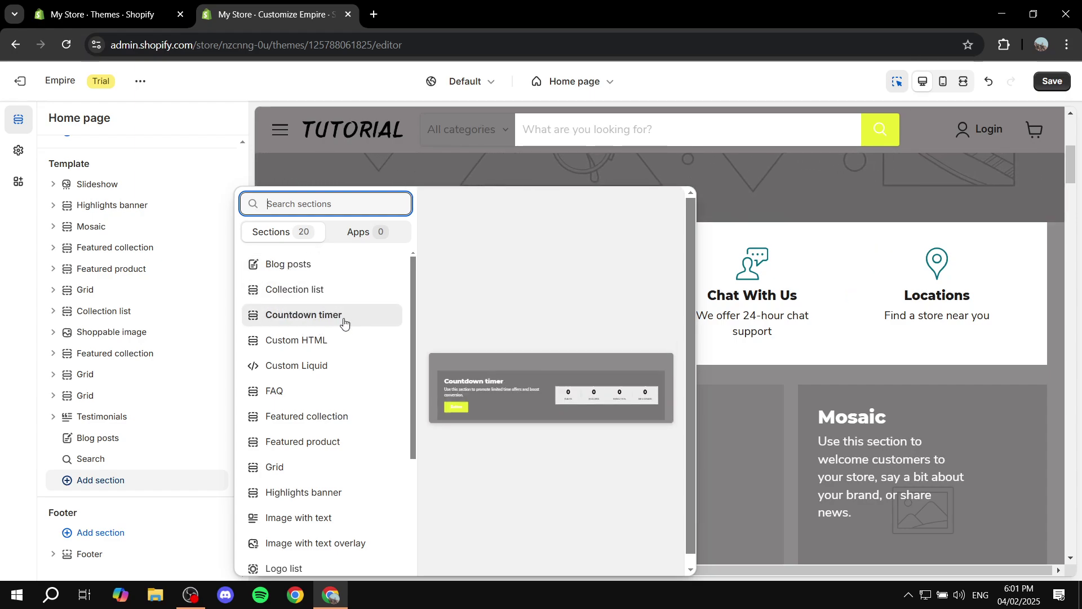
pyautogui.scroll(-3, 354, 319)
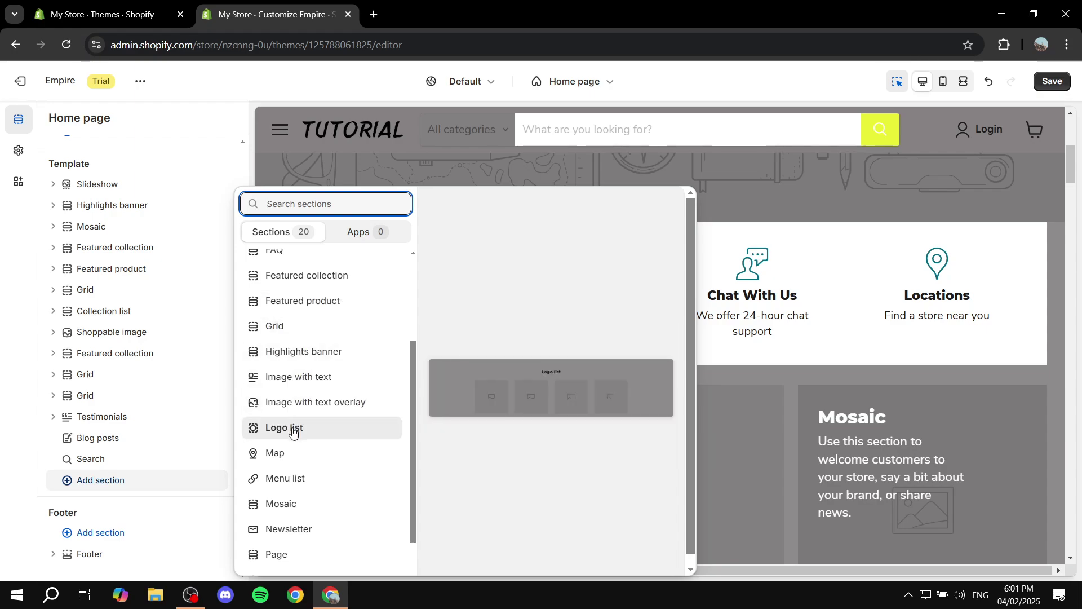
pyautogui.scroll(-2, 316, 437)
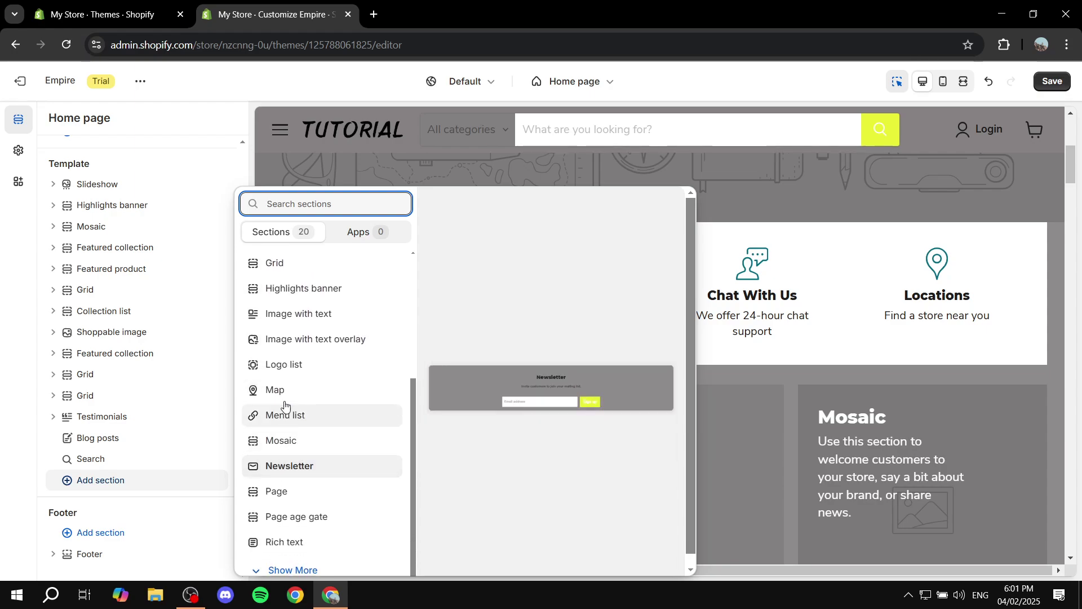
pyautogui.scroll(4, 333, 462)
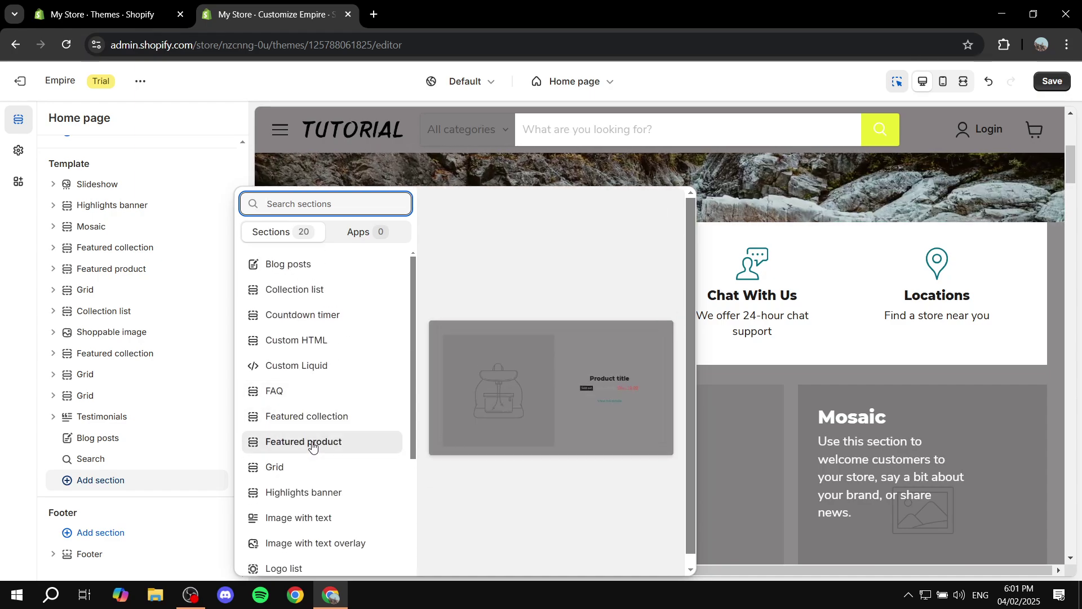
pyautogui.click(294, 493)
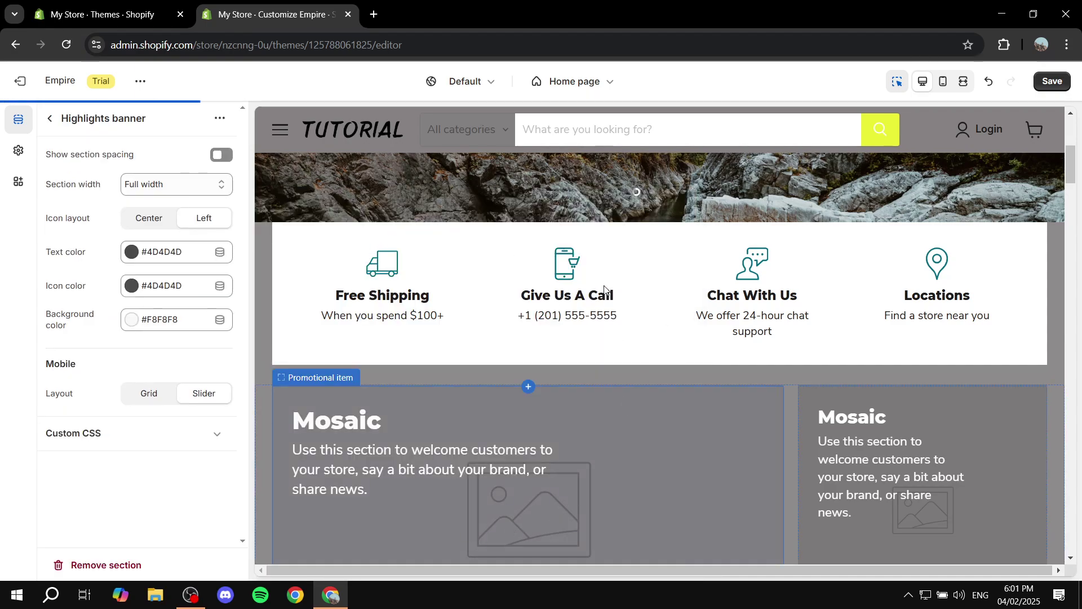
pyautogui.scroll(-1, 444, 272)
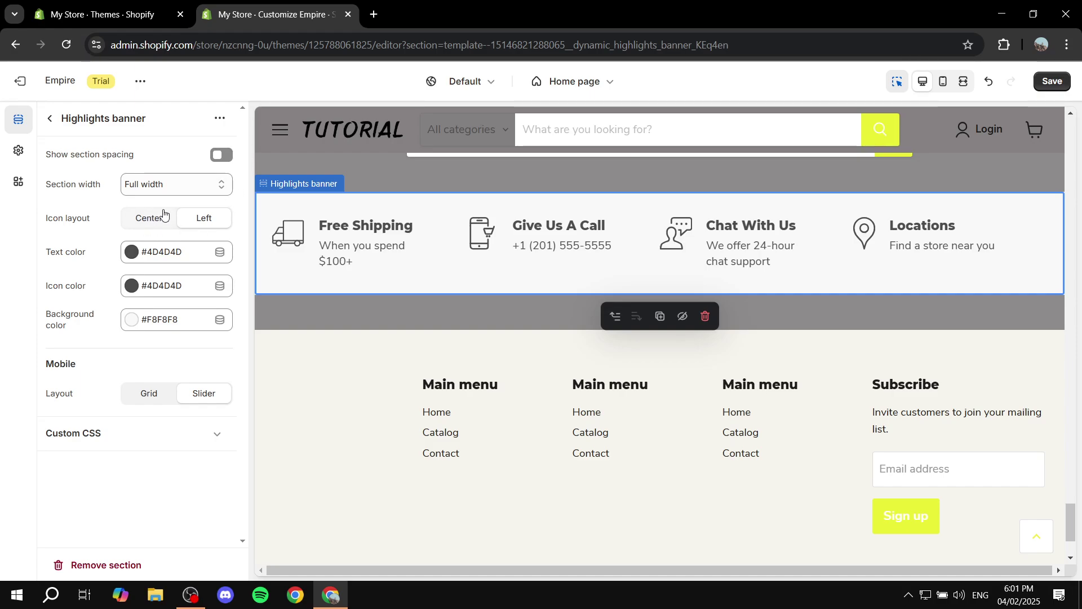
# Step: Set the new Highlights banner's background color to #FF0000
pyautogui.click(133, 320)
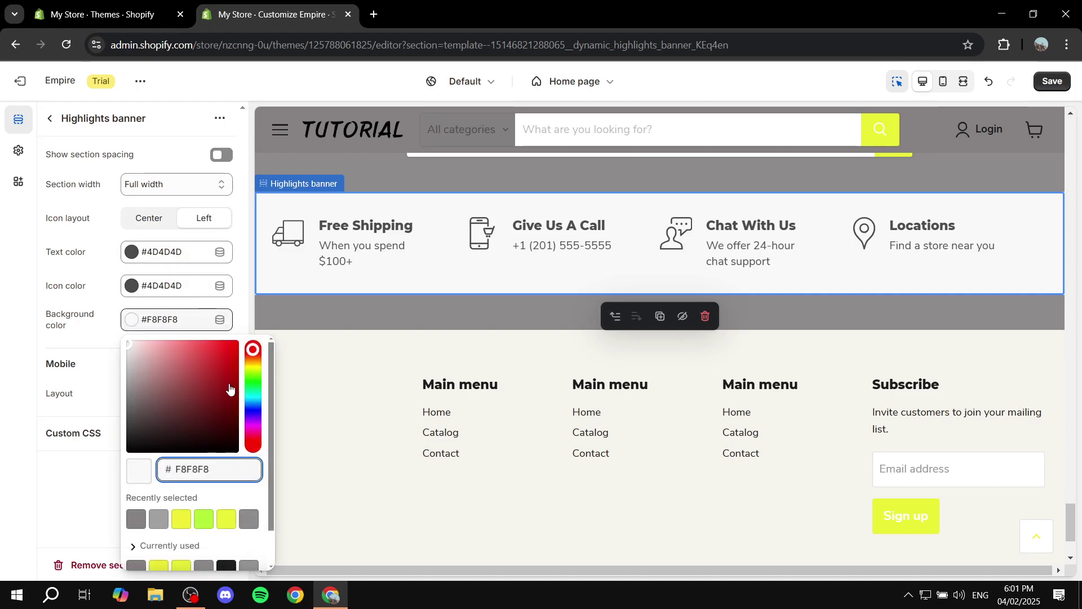
pyautogui.hotkey('ctrl', 'a')
pyautogui.write('FF0000')
pyautogui.click(107, 336)
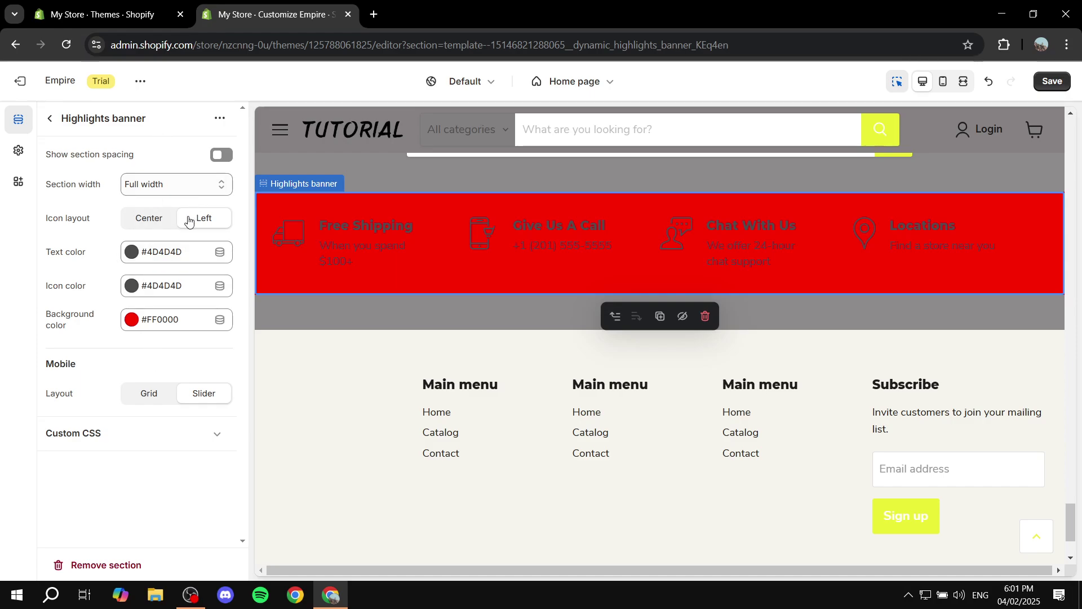
# Step: Set the Free Shipping highlight's icon to Credit card in the new Highlights banner, then return to the section list
pyautogui.click(356, 234)
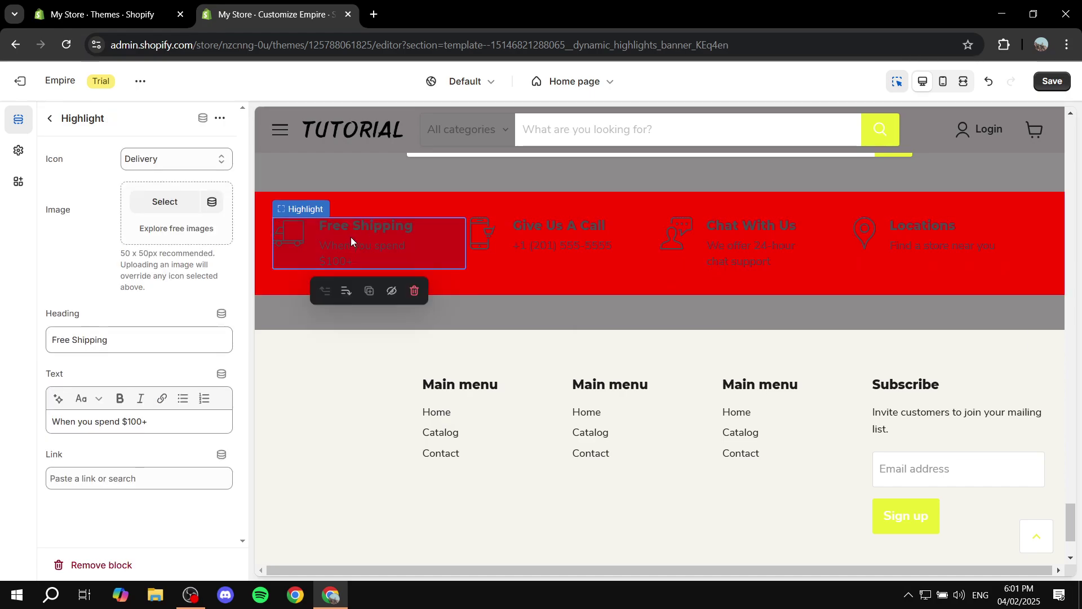
pyautogui.click(47, 117)
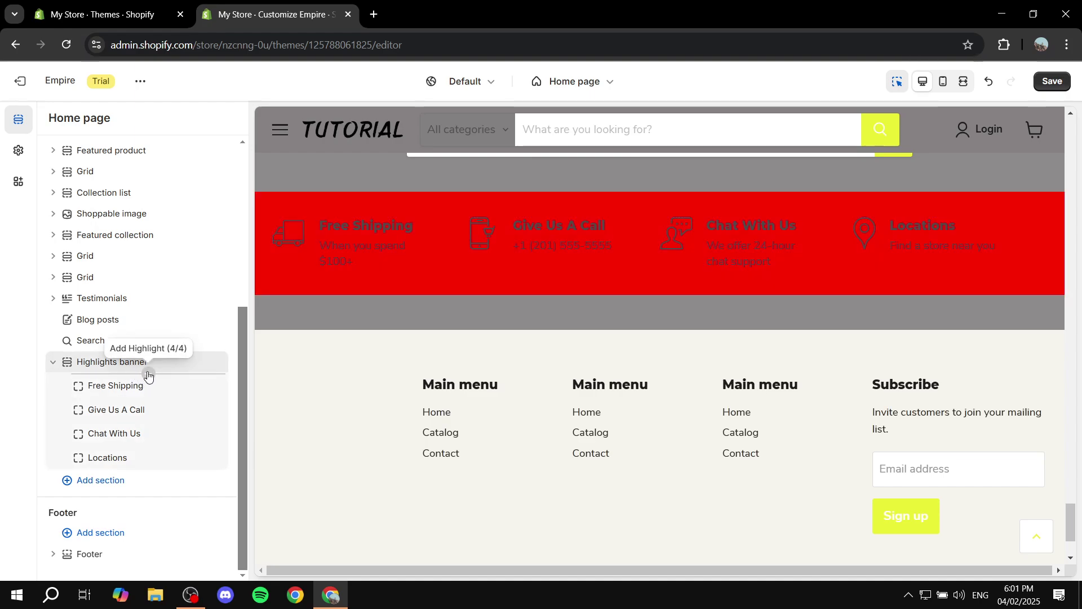
pyautogui.click(121, 389)
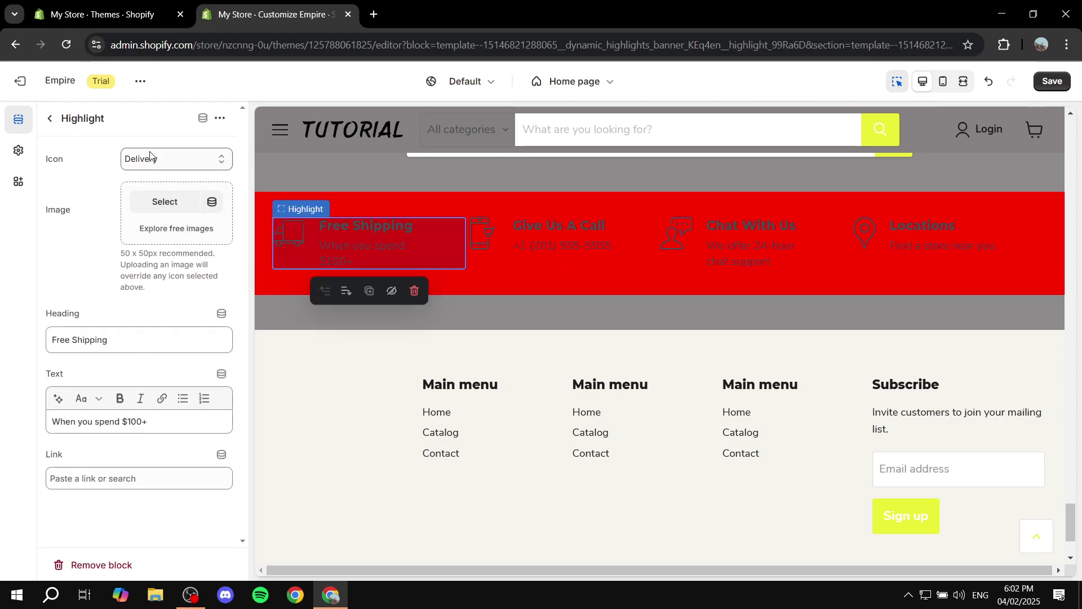
pyautogui.click(181, 161)
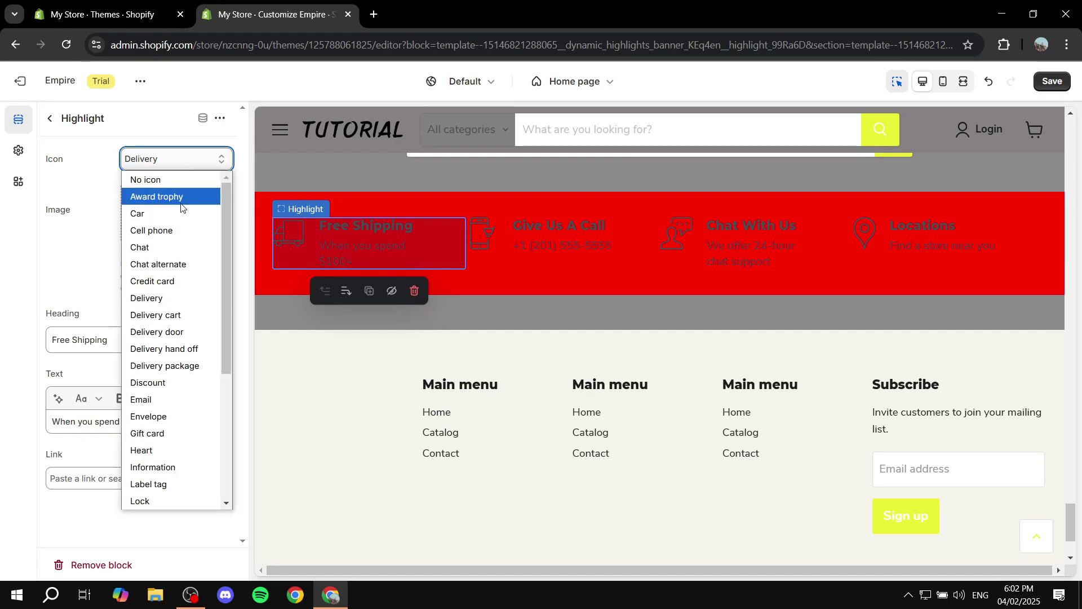
pyautogui.click(169, 280)
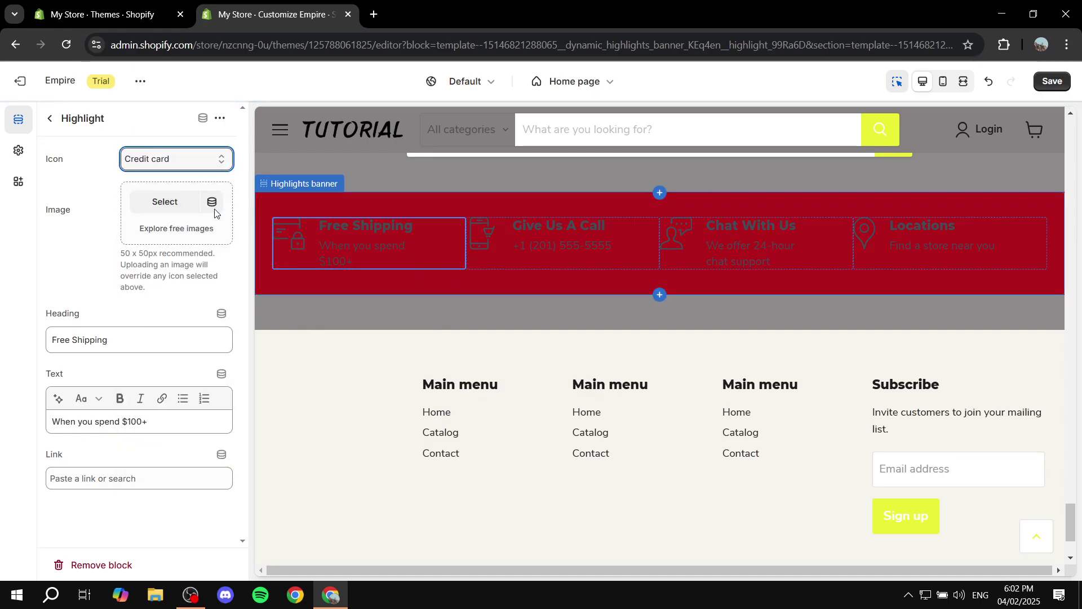
pyautogui.moveTo(152, 347); pyautogui.dragTo(25, 346)
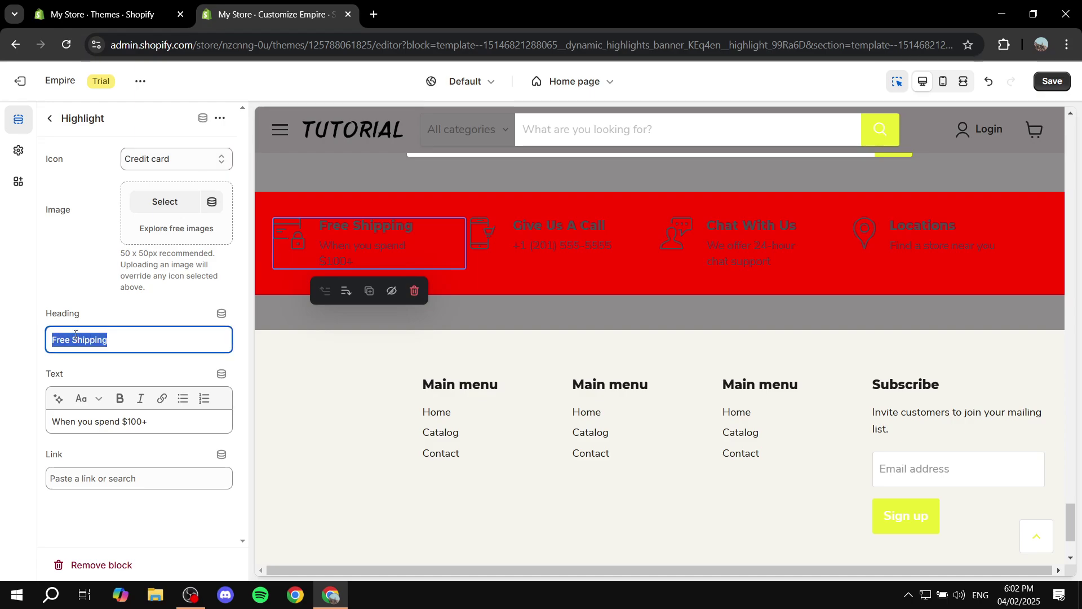
pyautogui.click(28, 350)
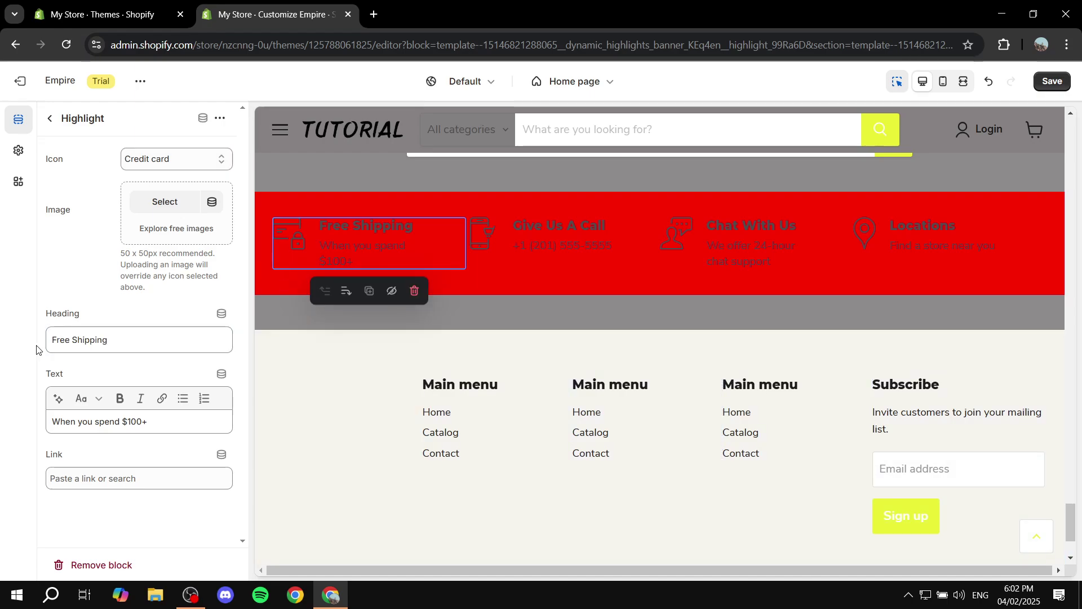
pyautogui.click(50, 118)
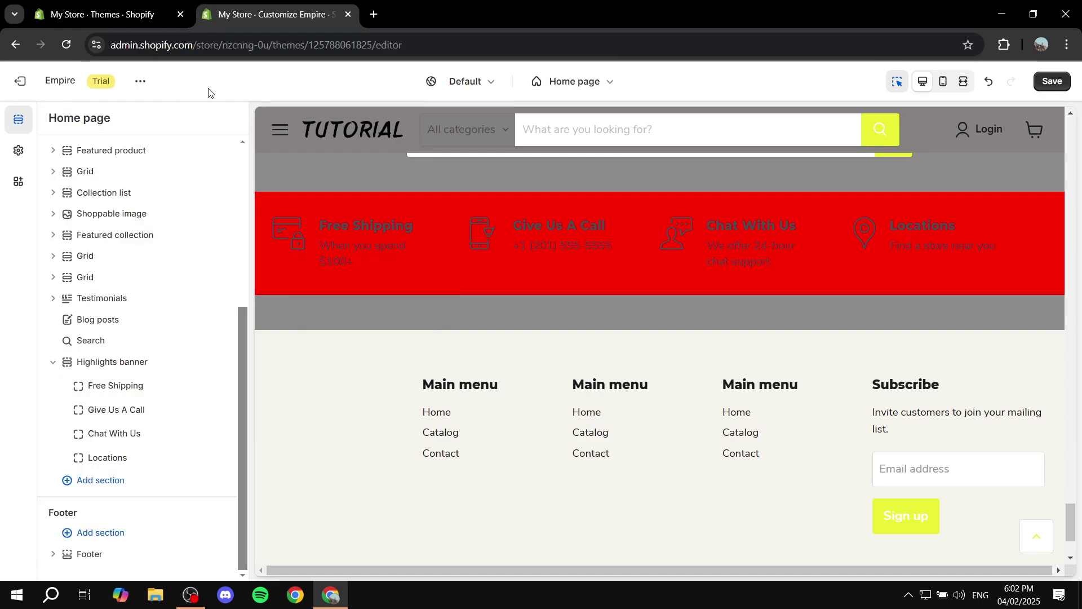
# Step: Add another testimonial block to the home page's Testimonials section
pyautogui.scroll(-2, 417, 239)
pyautogui.scroll(15, 421, 323)
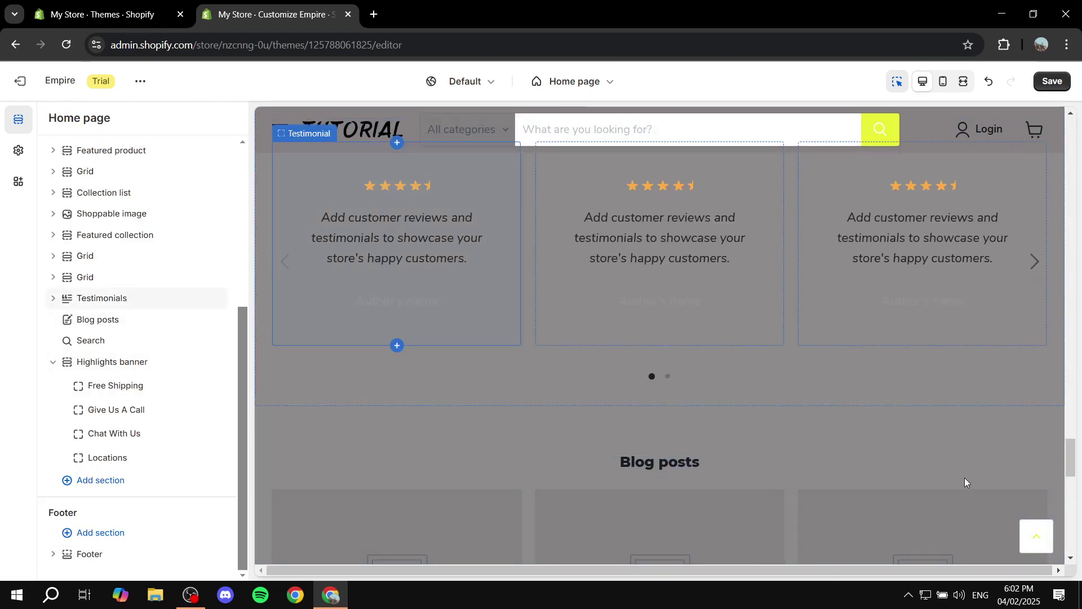
pyautogui.scroll(3, 648, 282)
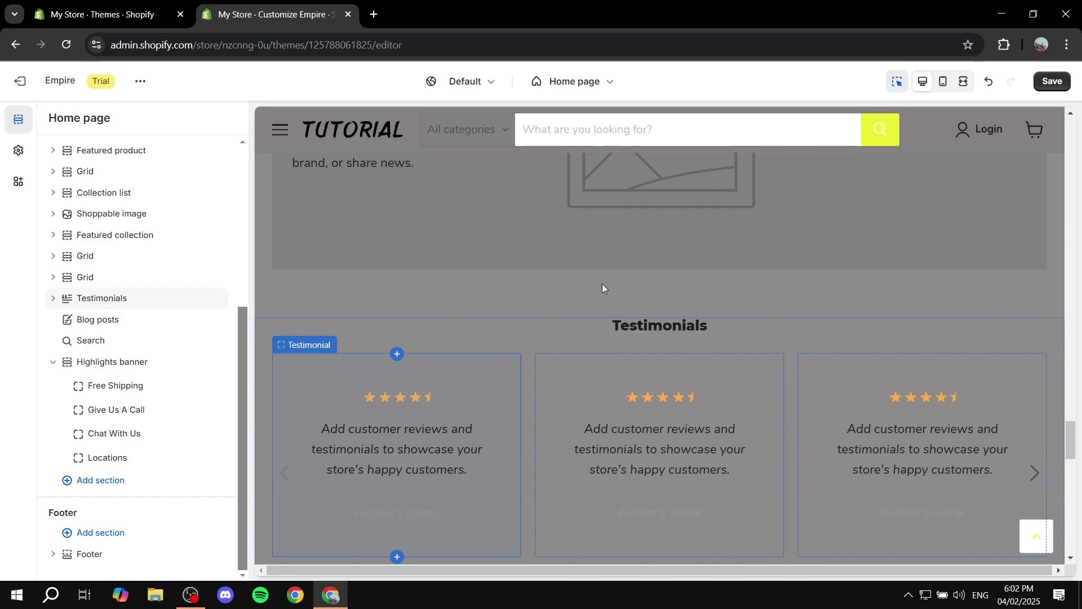
pyautogui.click(560, 316)
pyautogui.click(50, 123)
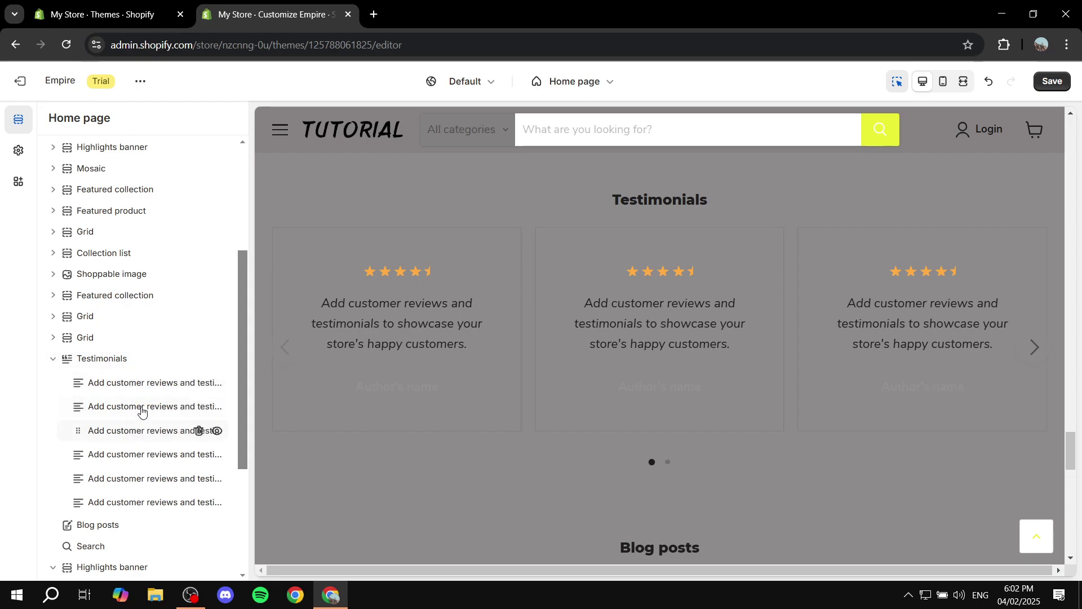
pyautogui.moveTo(145, 372)
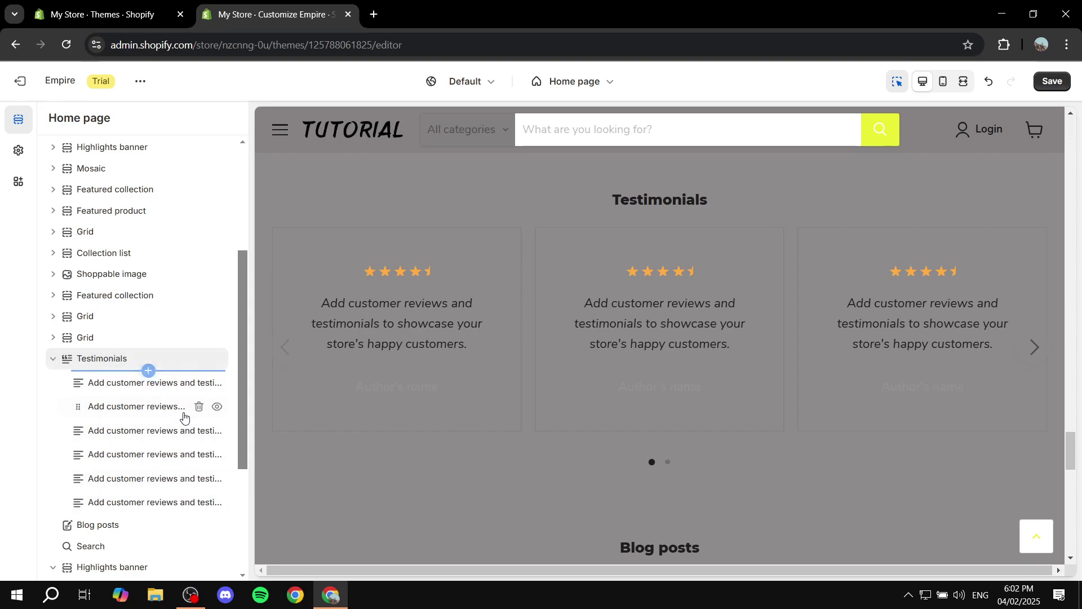
pyautogui.click(147, 394)
# Step: Examine a testimonial block's image, star rating, text and author settings, then return to the section list and review the home page preview
pyautogui.click(158, 384)
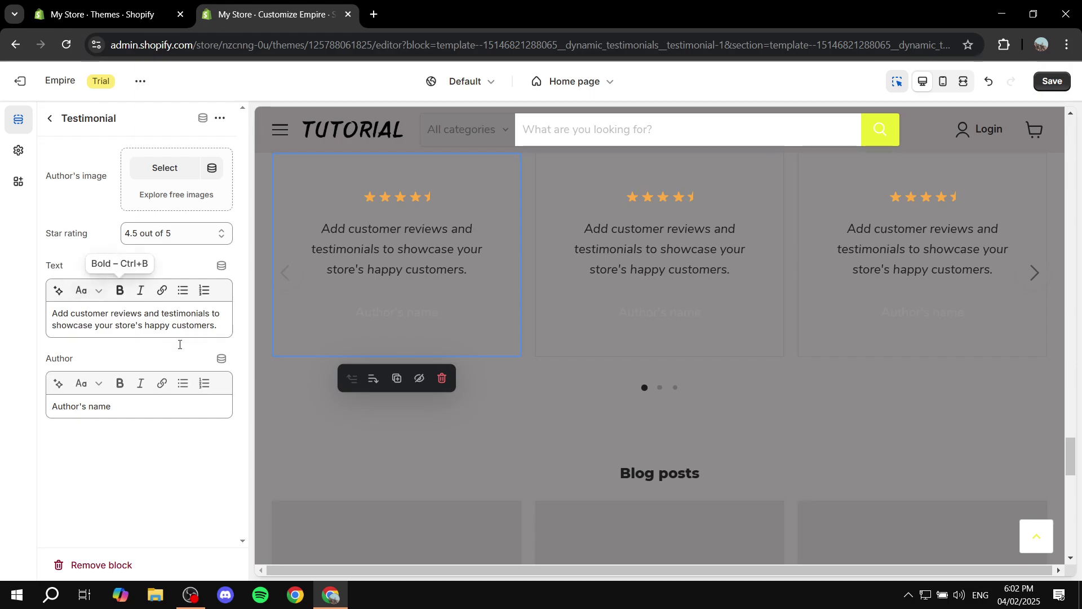
pyautogui.click(50, 118)
pyautogui.scroll(5, 656, 303)
pyautogui.scroll(15, 646, 297)
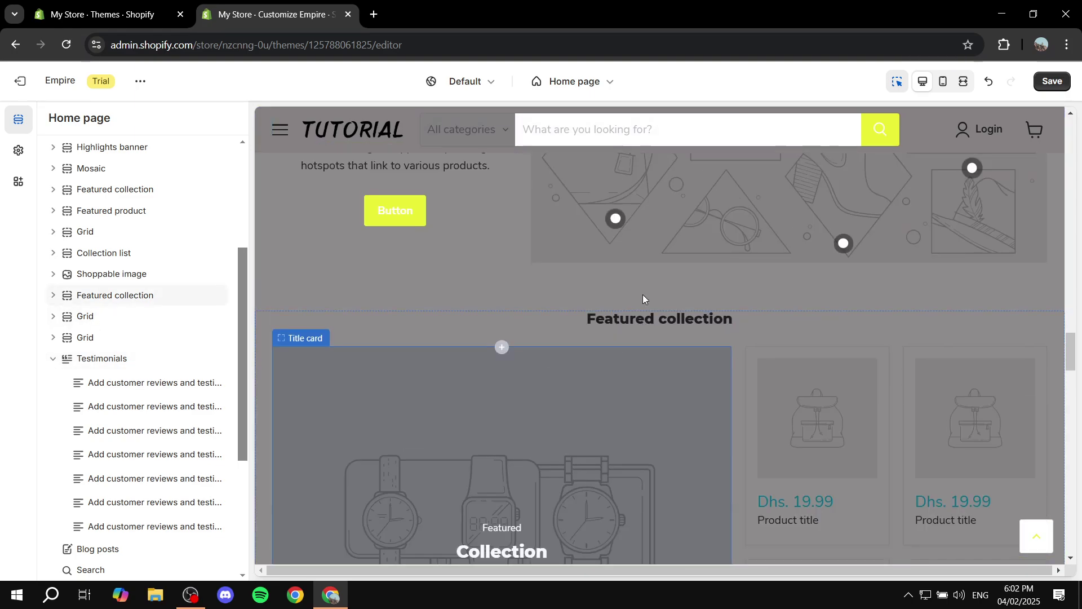
pyautogui.scroll(12, 616, 278)
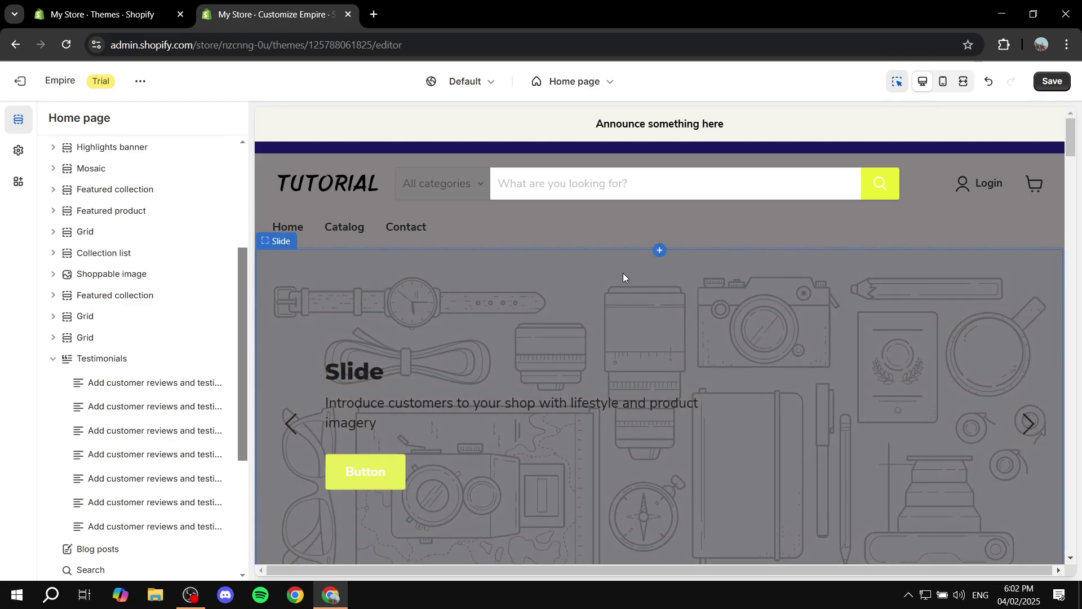
pyautogui.scroll(4, 169, 214)
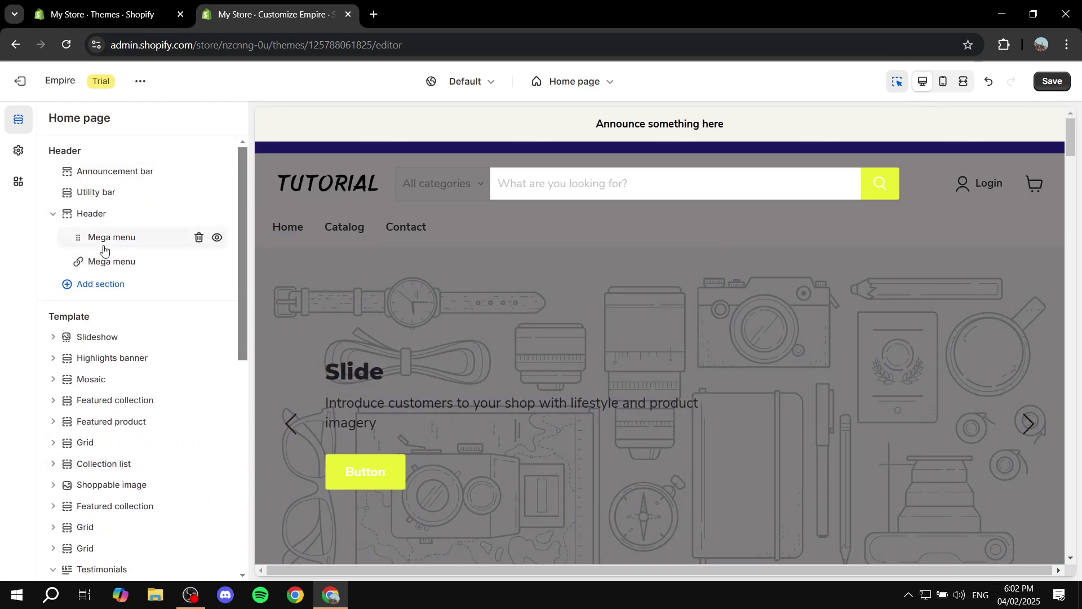